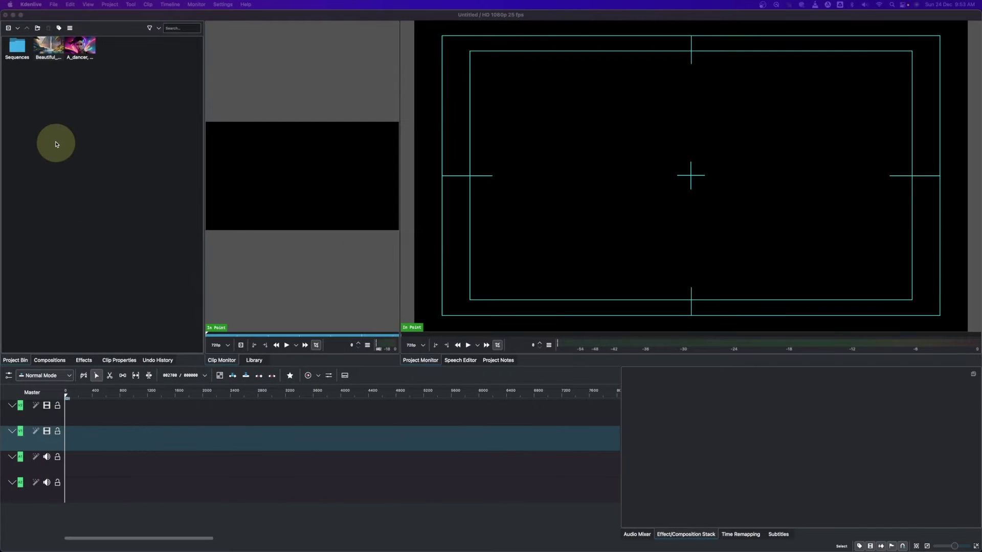
- Start a new title clip in the project bin and enter TEXT as its text
right_click(184, 120)
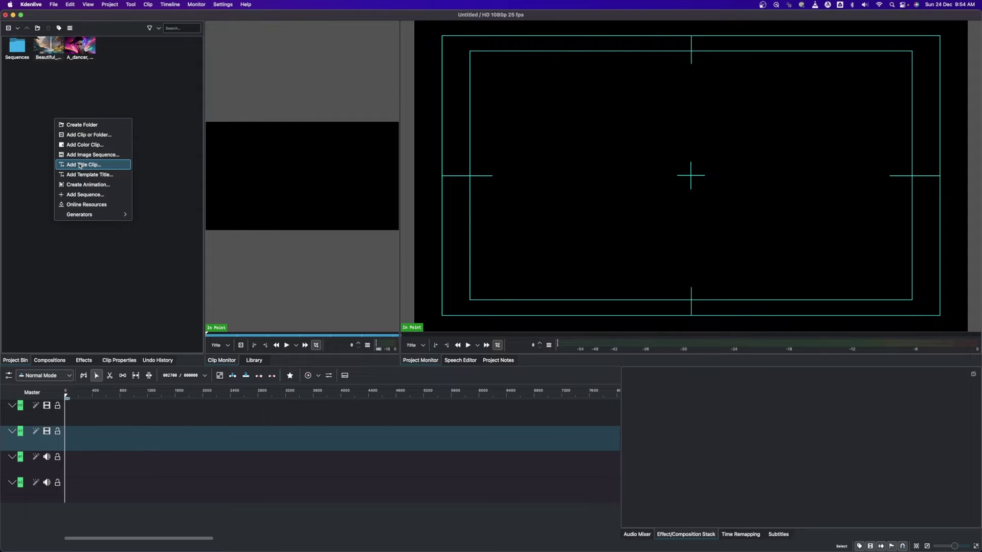
click(80, 165)
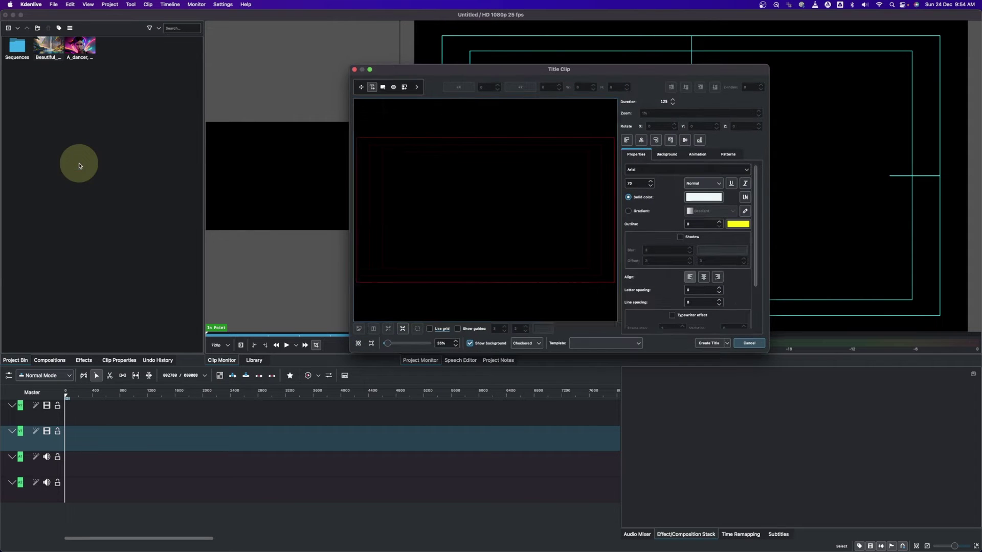
click(453, 199)
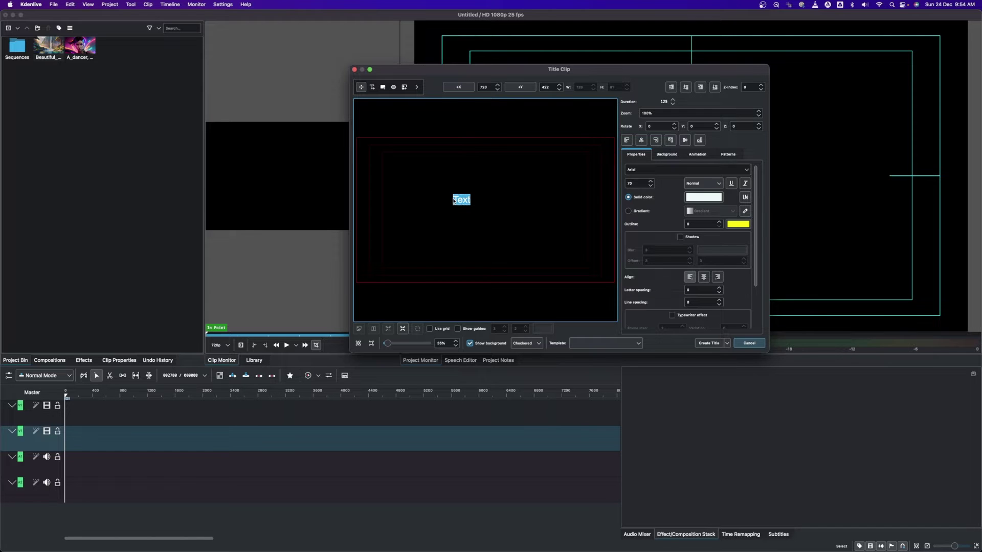
text(TEXT)
- Set the TEXT title to the Impact font at size 100 and create the clip
click(686, 169)
scroll(647, 201, down, 3)
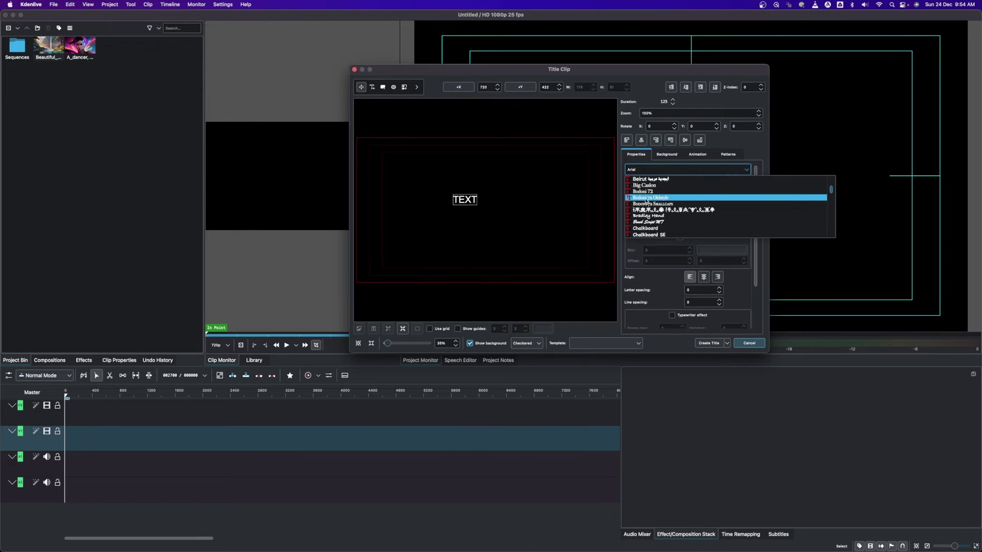
scroll(647, 201, down, 8)
click(649, 187)
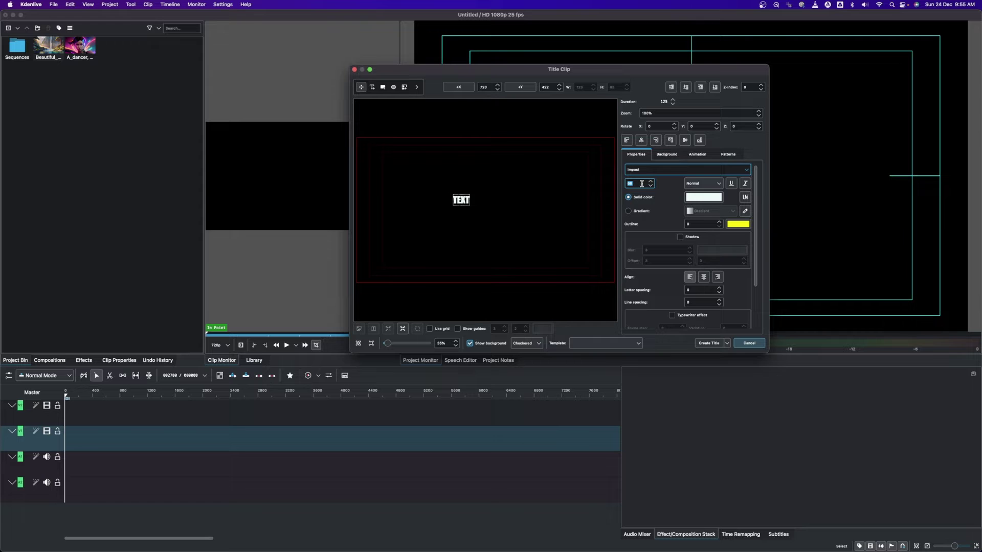
click(709, 343)
- Create a second title clip reading ANIMATION in the Impact font at size 100
right_click(40, 109)
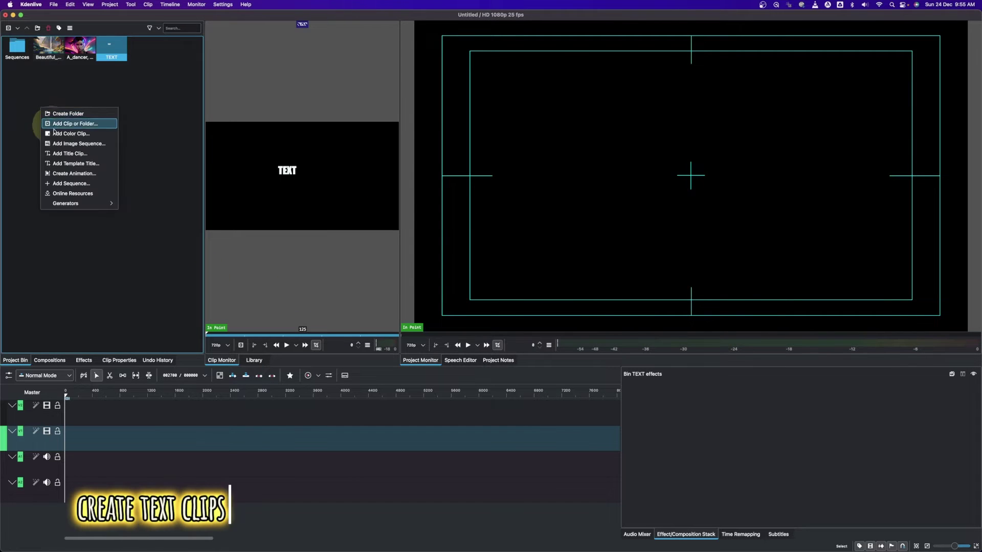
click(69, 153)
text(ANIMATION)
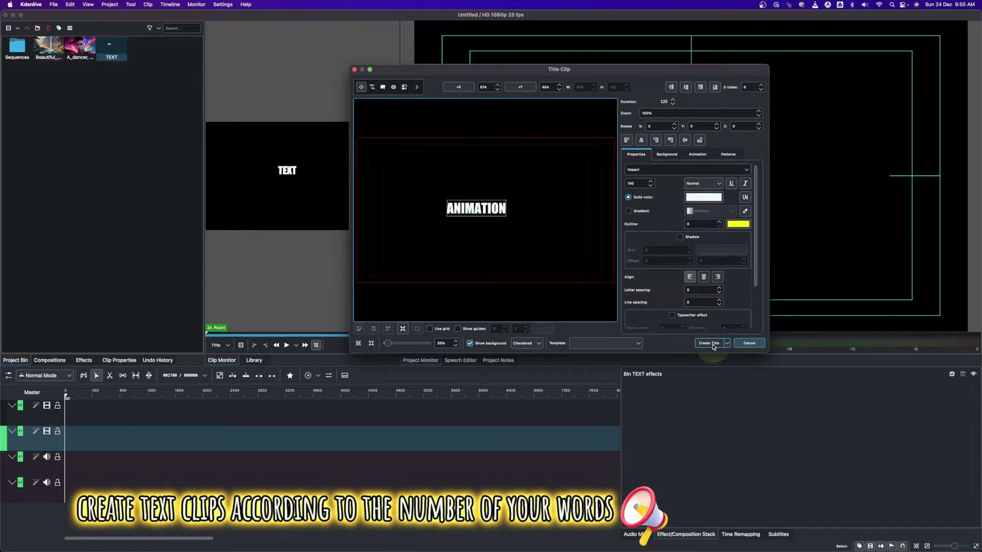
click(709, 343)
- Start a third title clip reading DROP IN TEXT and set its font to Arial
right_click(99, 135)
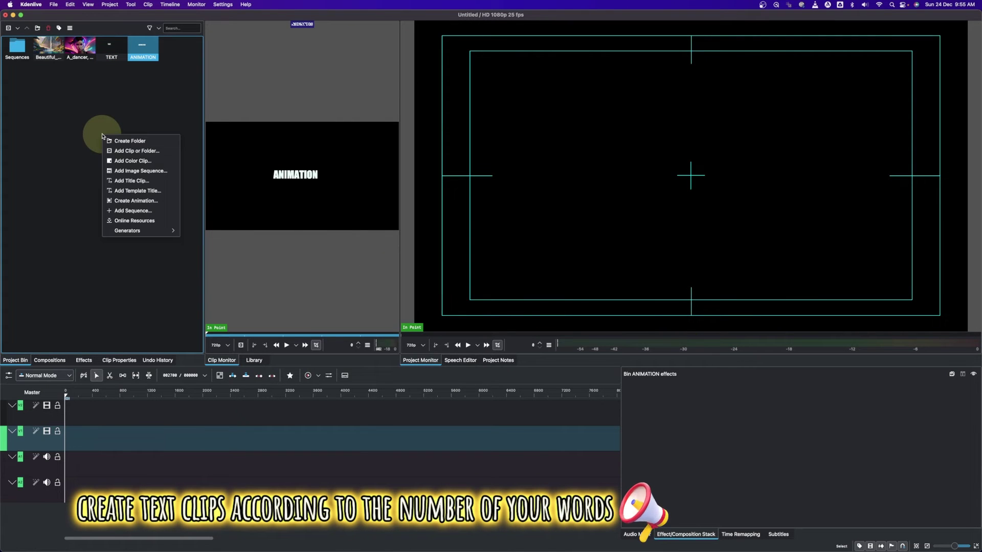
click(115, 181)
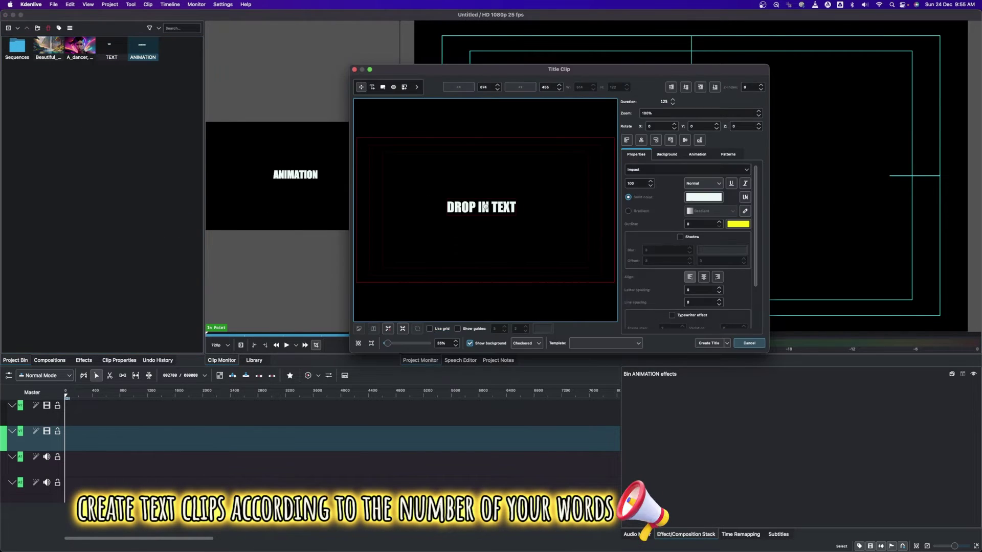
click(746, 170)
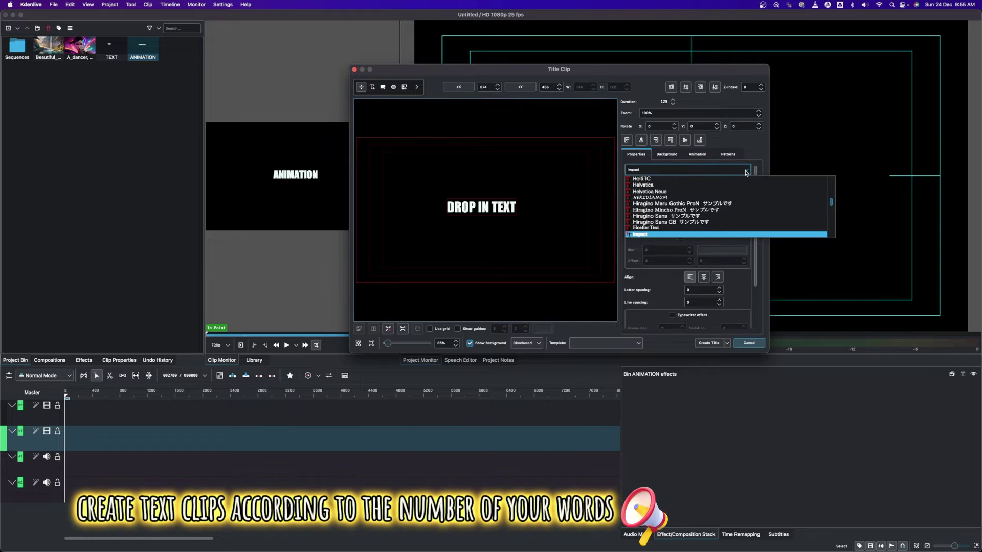
scroll(716, 204, up, 10)
click(655, 204)
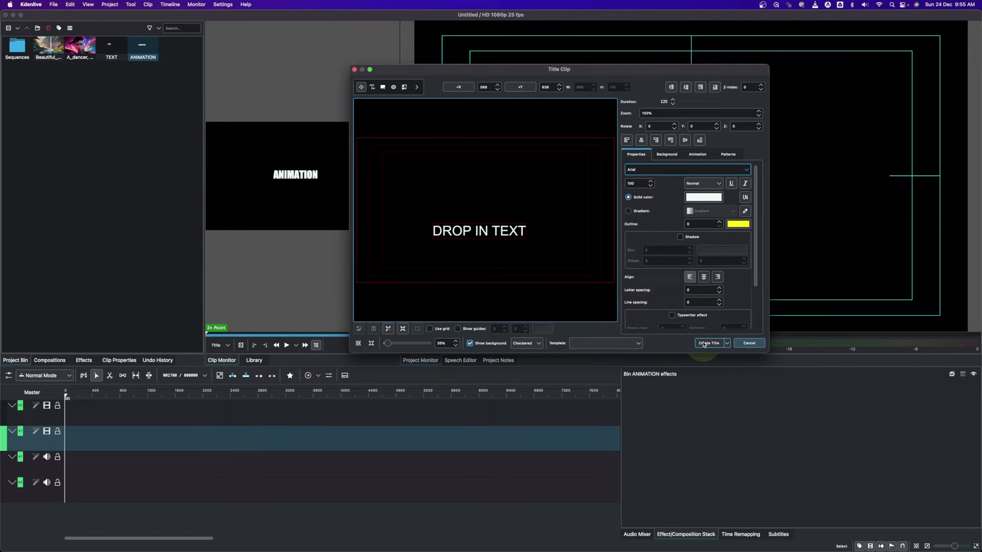
- Color the DROP IN TEXT title bright blue and create the clip
click(699, 199)
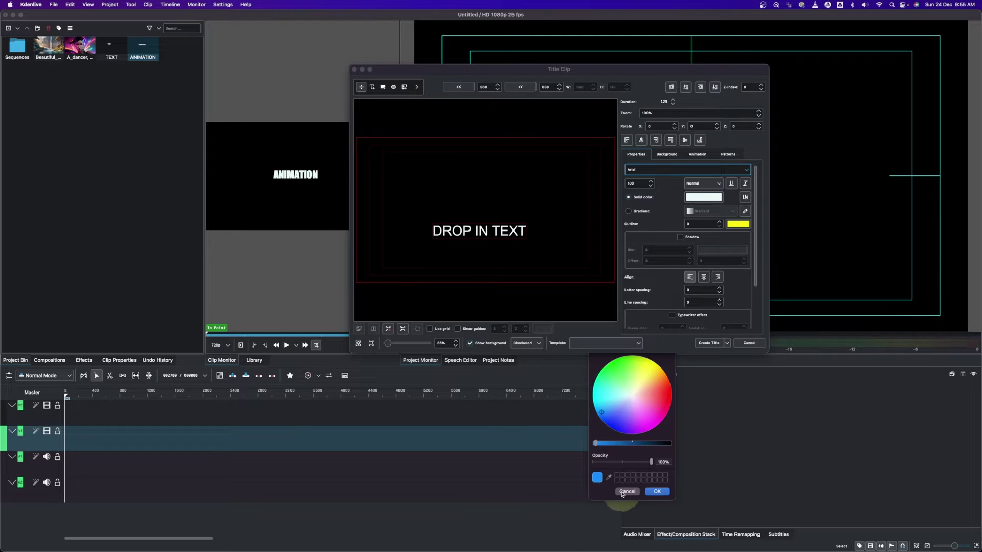
click(657, 492)
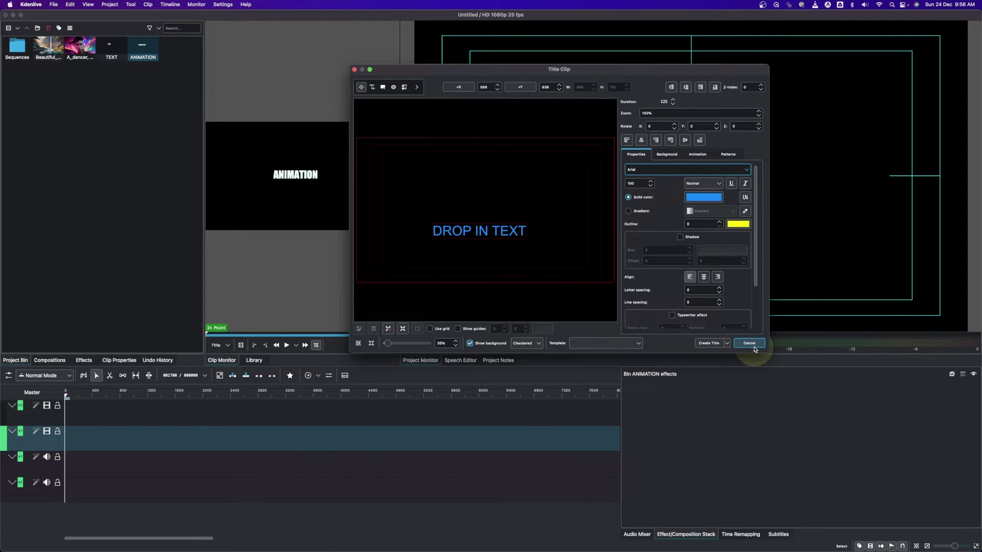
click(709, 342)
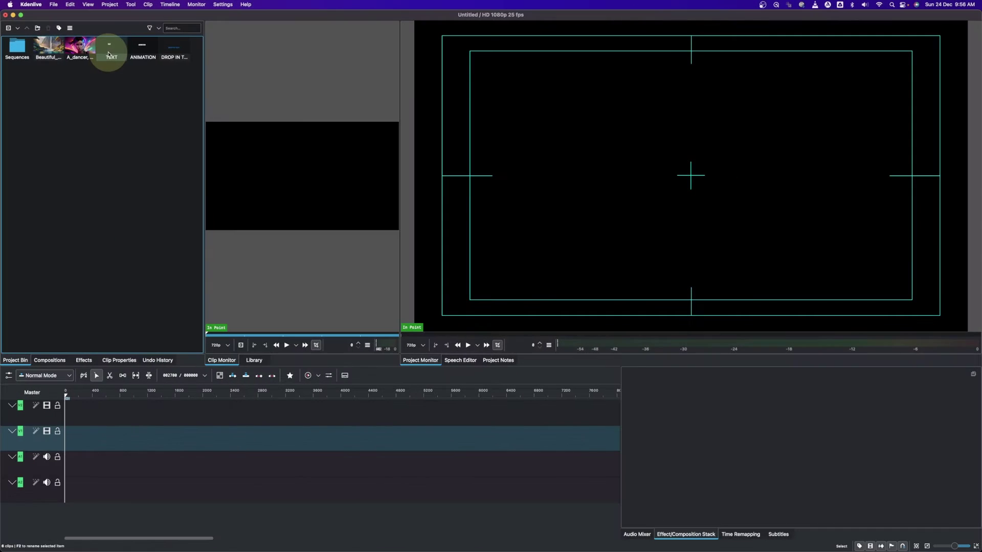
- Place the TEXT clip at the start of the timeline and insert two video tracks above the existing ones
drag(109, 48, 71, 464)
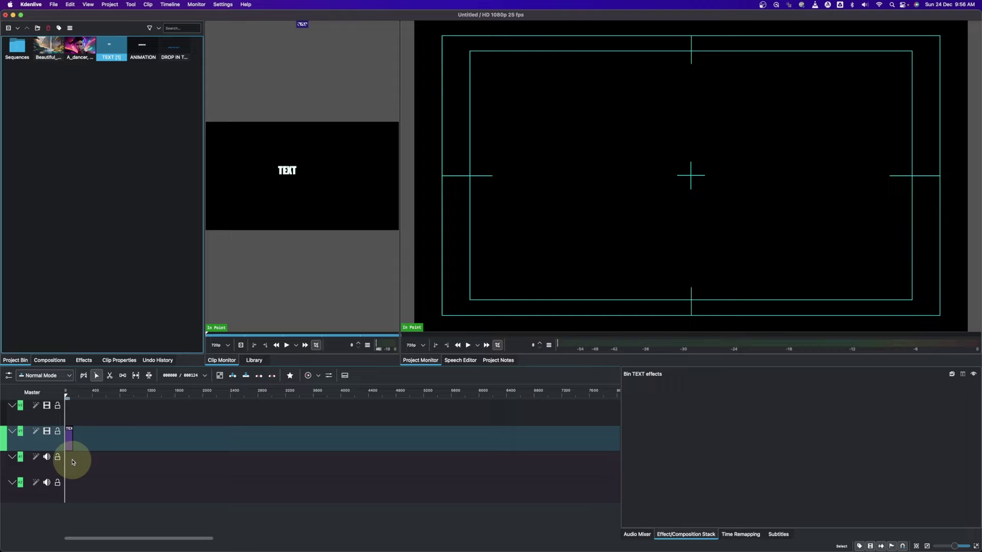
right_click(29, 405)
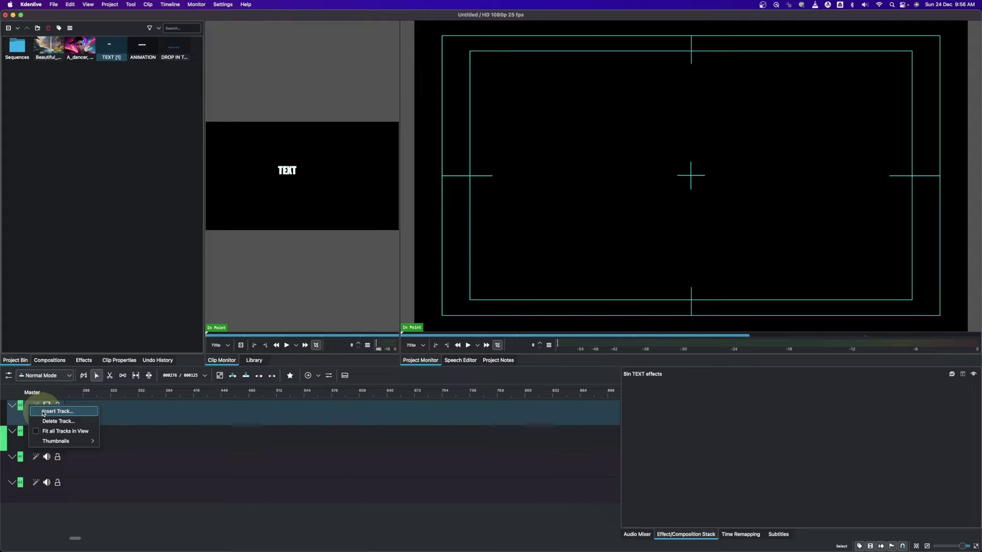
click(44, 412)
click(584, 301)
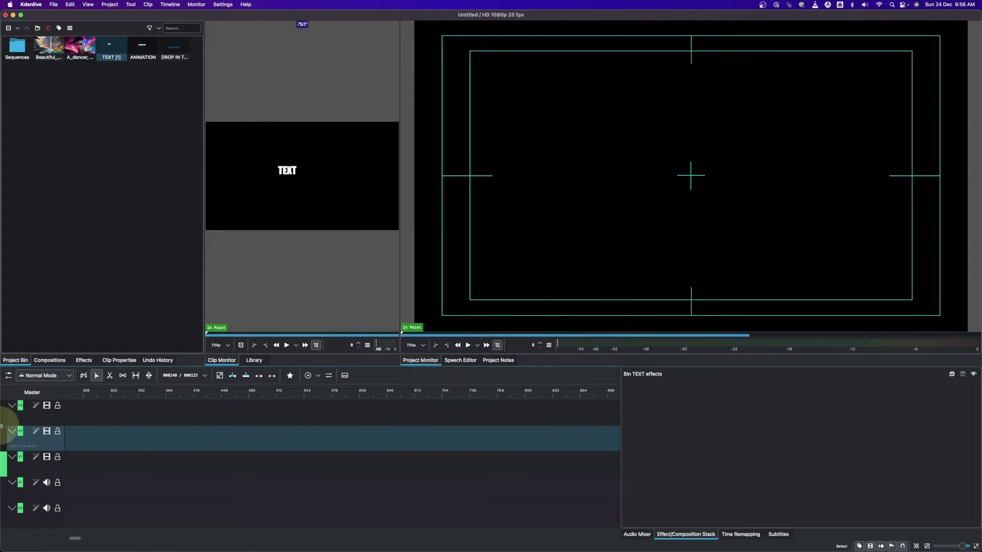
right_click(27, 406)
click(43, 412)
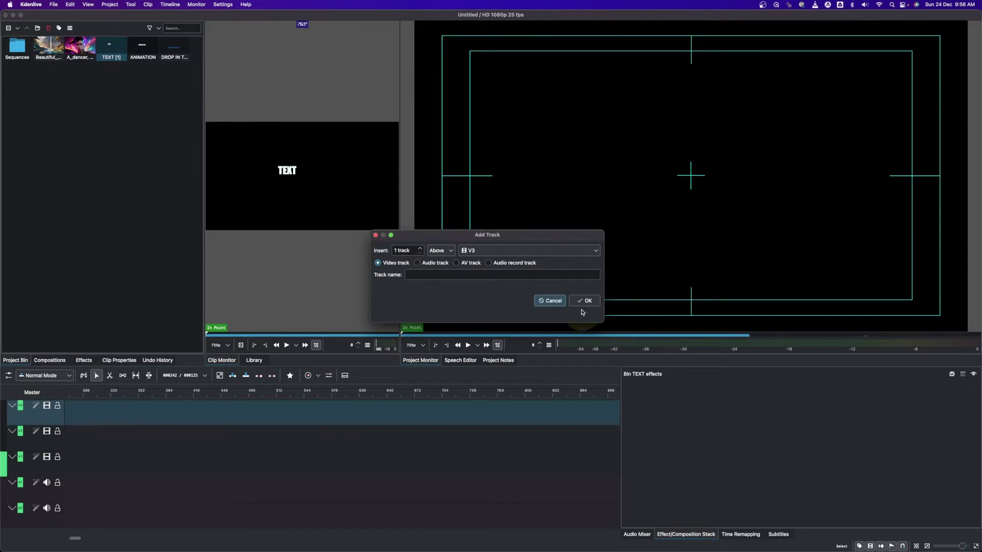
click(584, 300)
- Move the TEXT clip up one track, and stack the ANIMATION and DROP IN TEXT clips above it at the timeline start
click(95, 490)
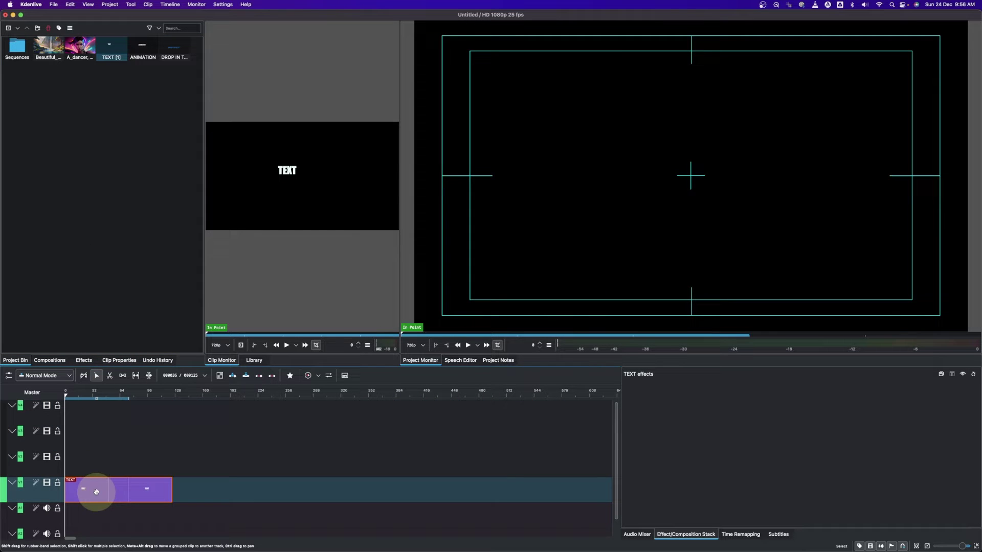
drag(96, 492, 97, 476)
drag(143, 46, 63, 443)
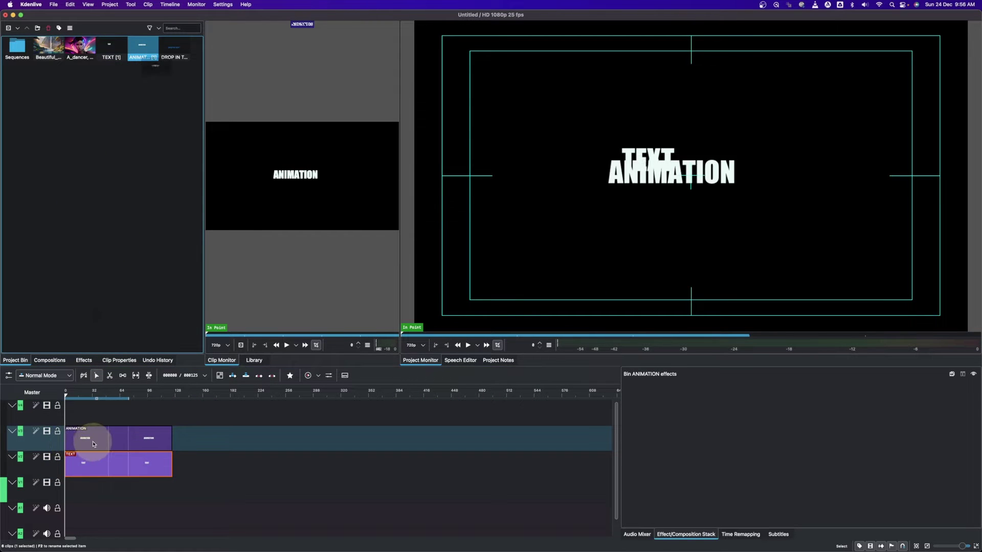
drag(188, 43, 55, 432)
- Reposition the TEXT title to about X 574, Y 464, on the same line as the word ANIMATION
click(204, 410)
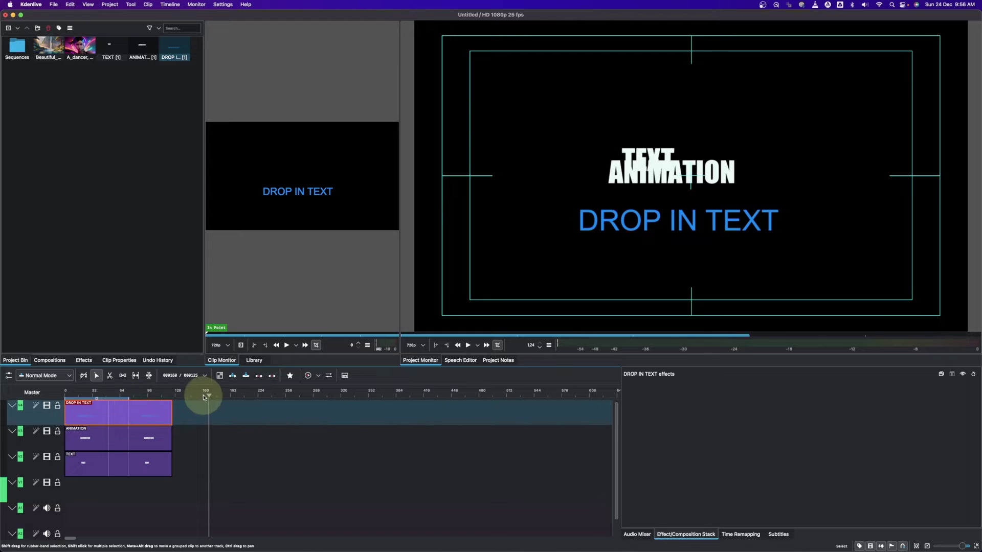
click(186, 393)
click(114, 409)
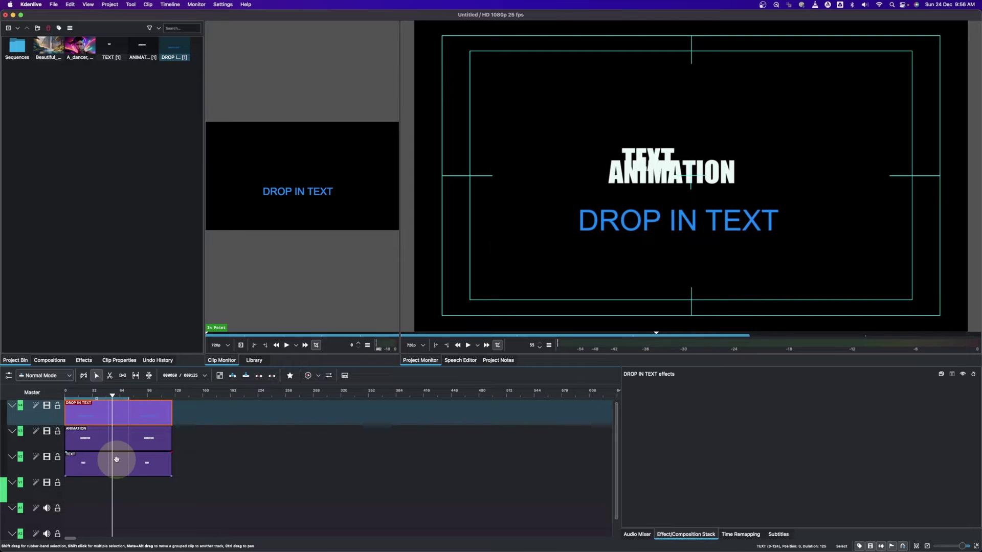
double_click(116, 460)
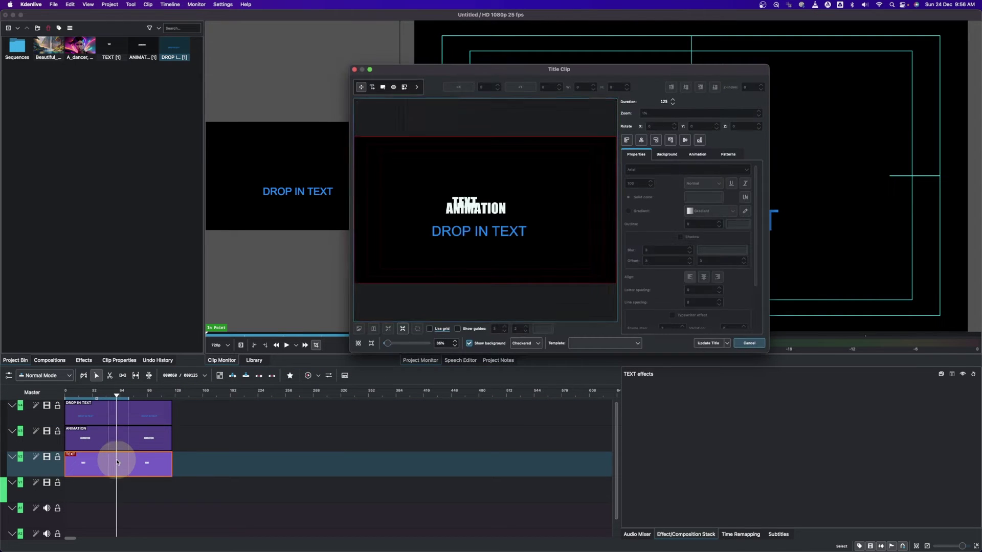
click(465, 201)
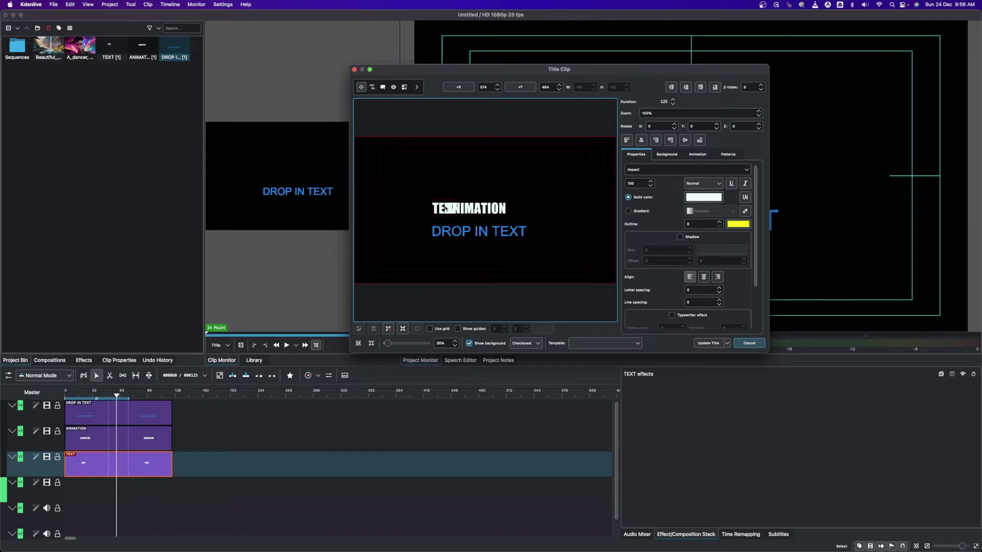
click(715, 347)
- Move the ANIMATION title right to about X 772 so it follows TEXT on one line, and update the title
double_click(131, 436)
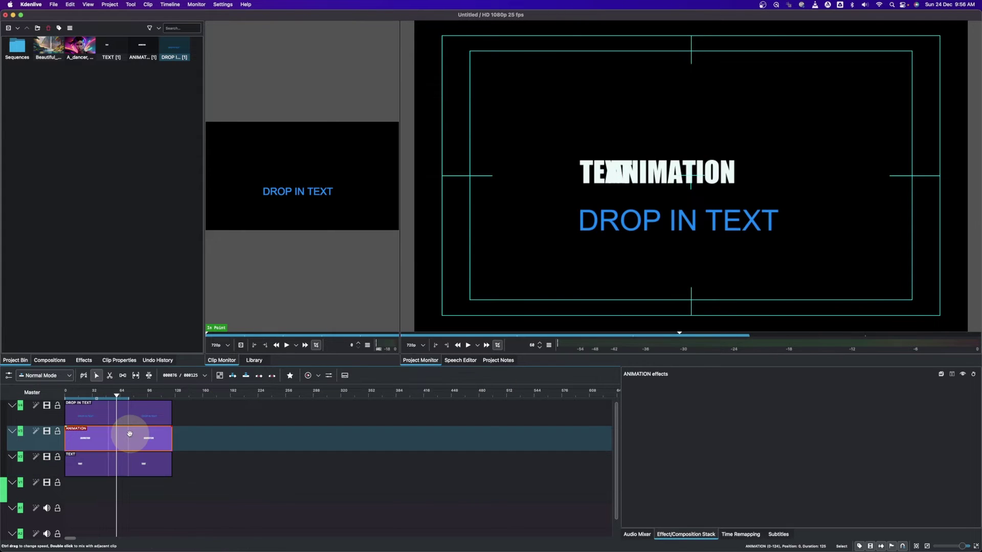
drag(480, 211, 495, 209)
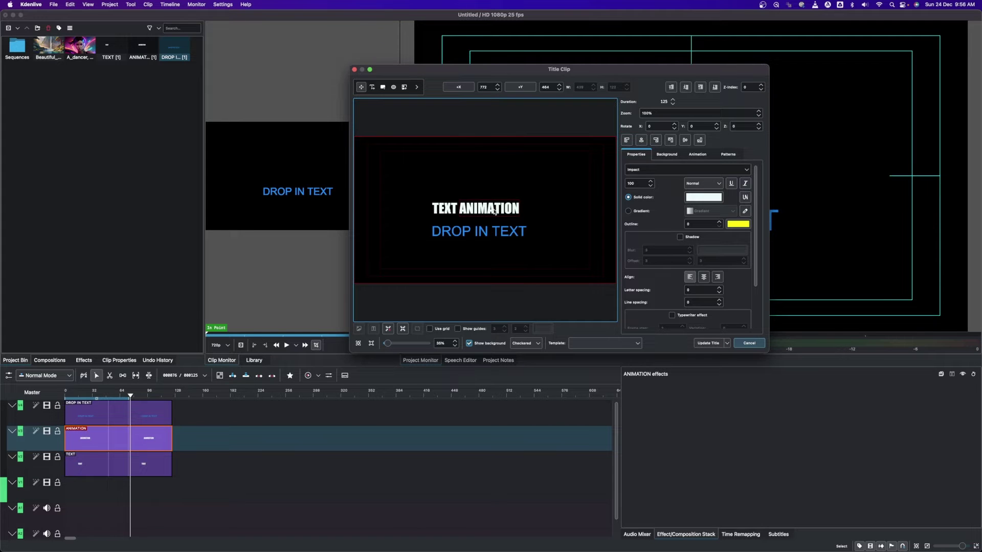
click(709, 343)
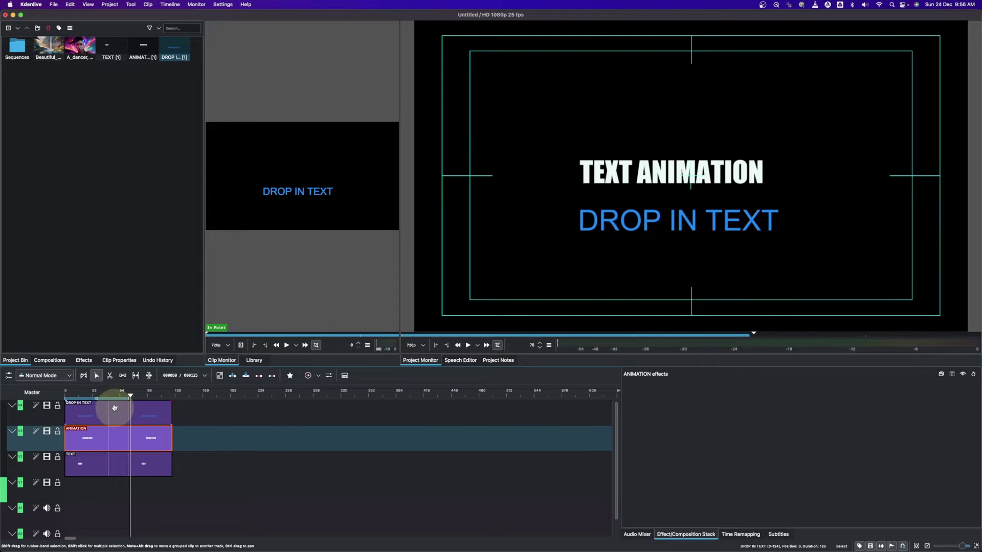
- Move the DROP IN TEXT title up, centered close beneath the TEXT ANIMATION line, and update the title
click(114, 411)
double_click(114, 412)
click(476, 225)
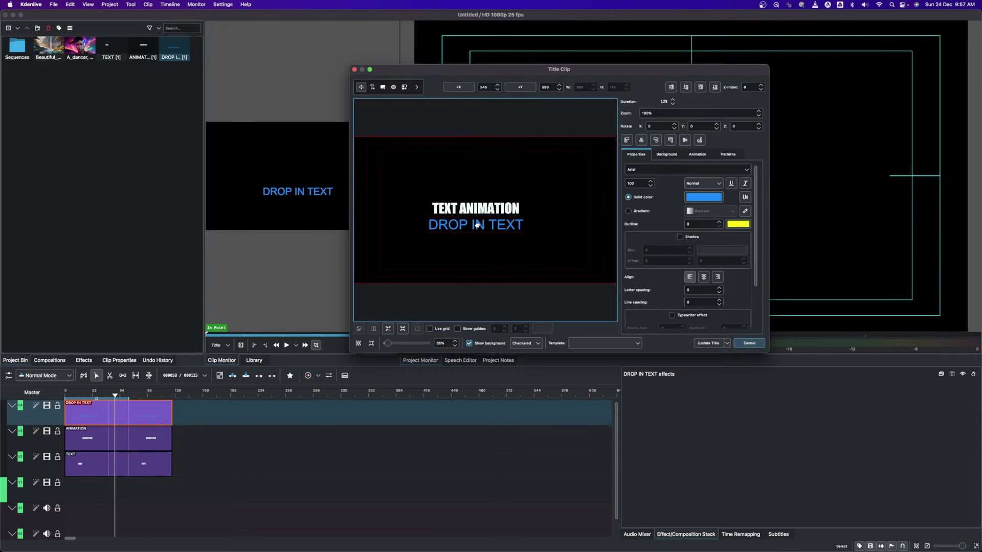
click(699, 341)
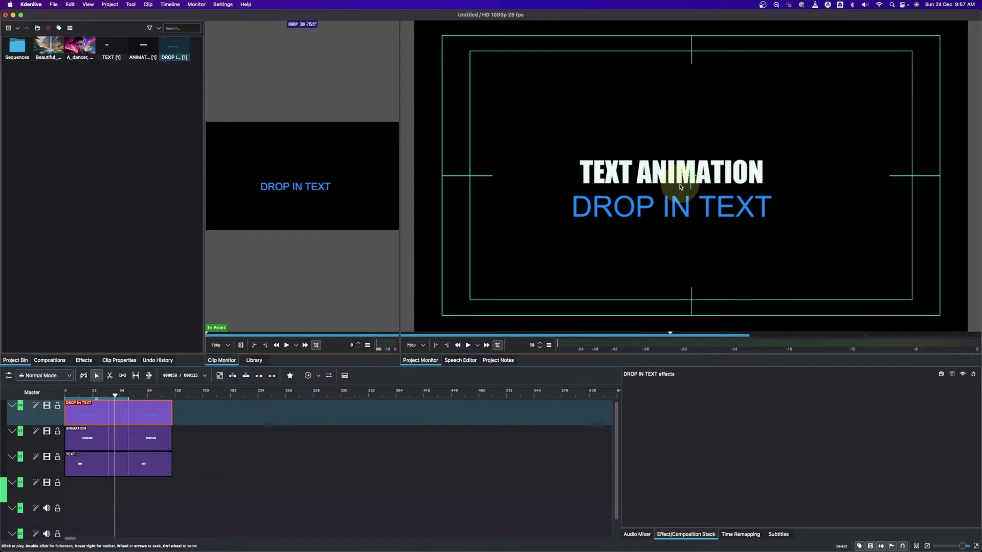
- Shift the three title clips slightly later and place Beautiful_waterfalls.mp4 at the start of the empty video track below them
key(Home)
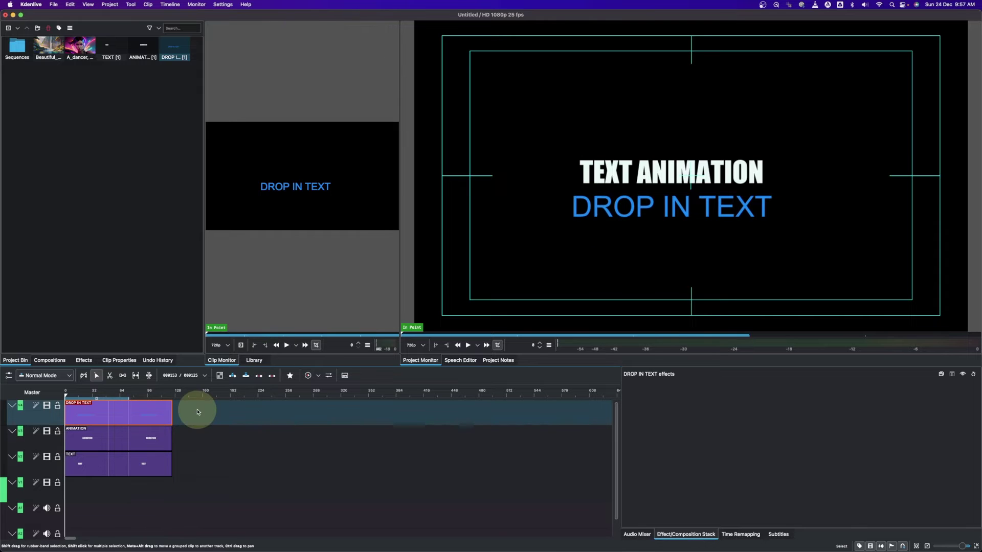
drag(197, 409, 151, 443)
drag(49, 46, 121, 491)
- Stagger the titles by trimming both ends of the ANIMATION clip and, further inward, both ends of the DROP IN TEXT clip
drag(73, 394, 90, 396)
drag(82, 435, 88, 435)
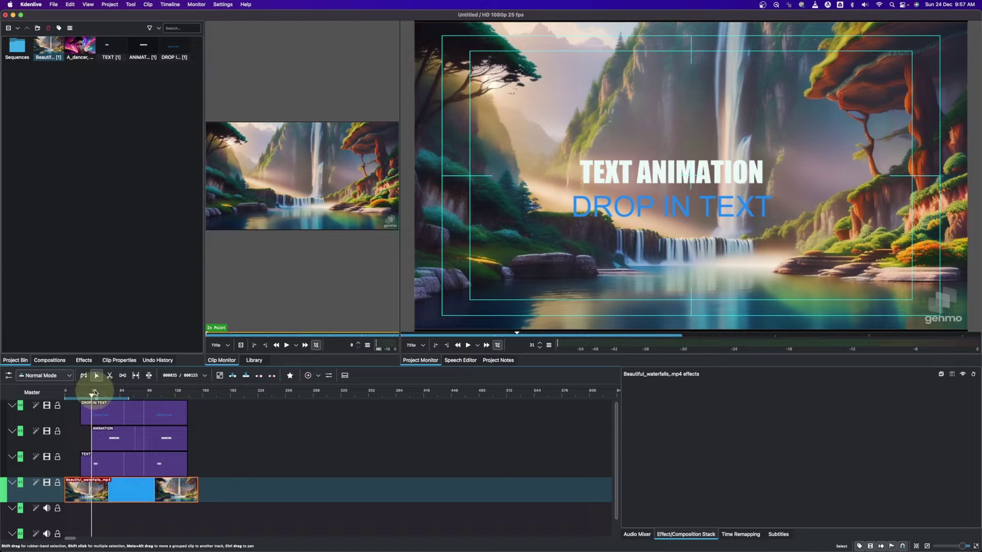
drag(94, 395, 163, 409)
drag(188, 438, 178, 438)
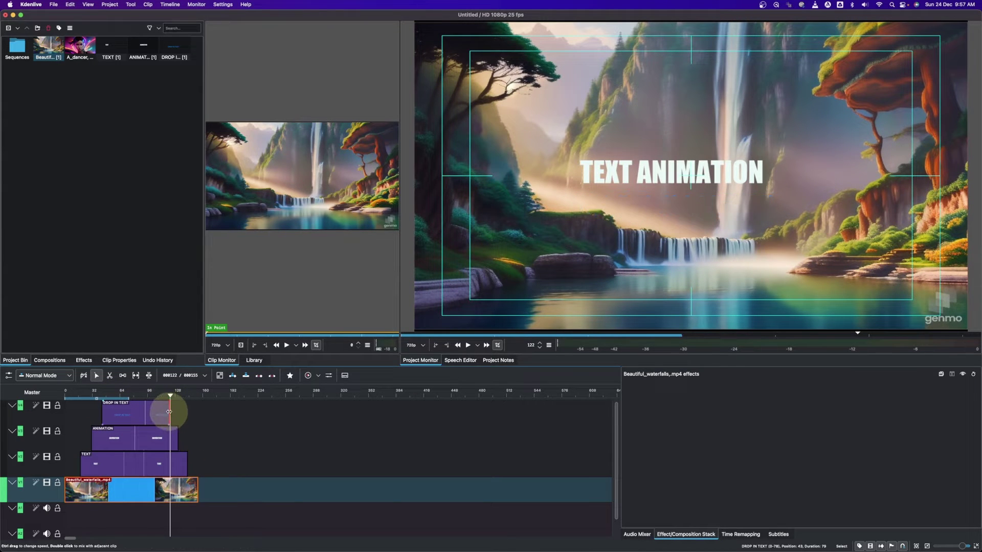
mouse_move(90, 425)
mouse_down()
mouse_move(125, 387)
mouse_move(79, 423)
mouse_up()
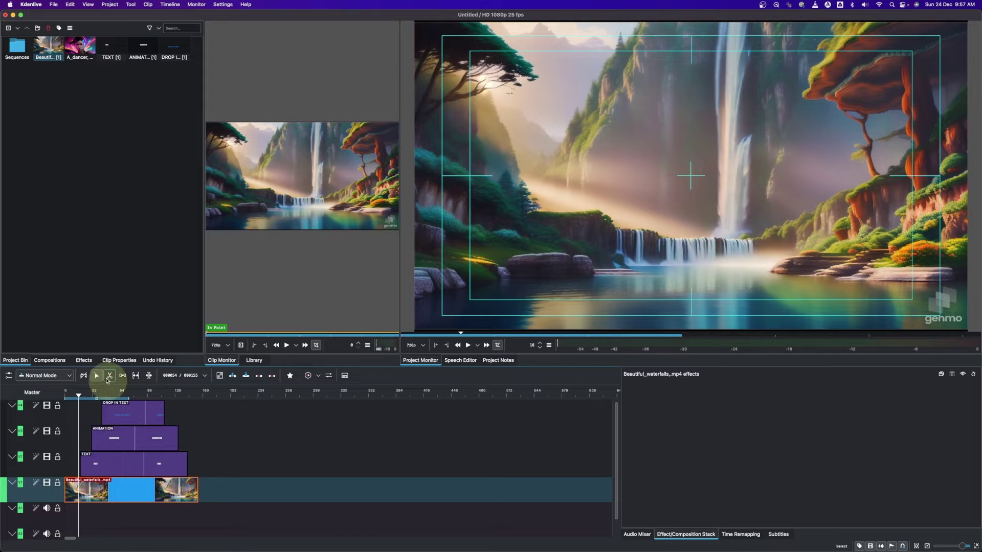
- Look through the effect templates for the Zoom Transition V1 - IN and Zoom Transition V1 - OUT presets
click(84, 360)
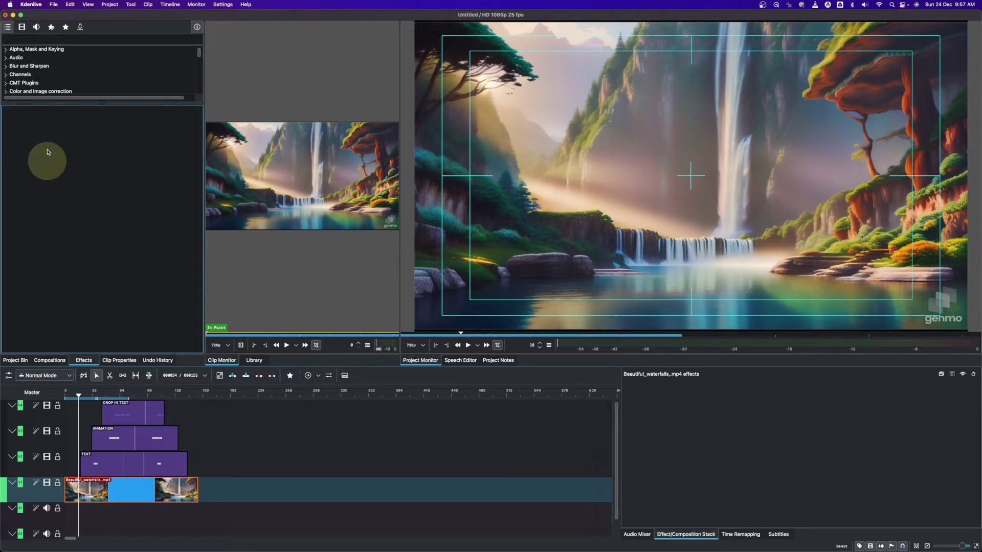
click(51, 27)
double_click(31, 57)
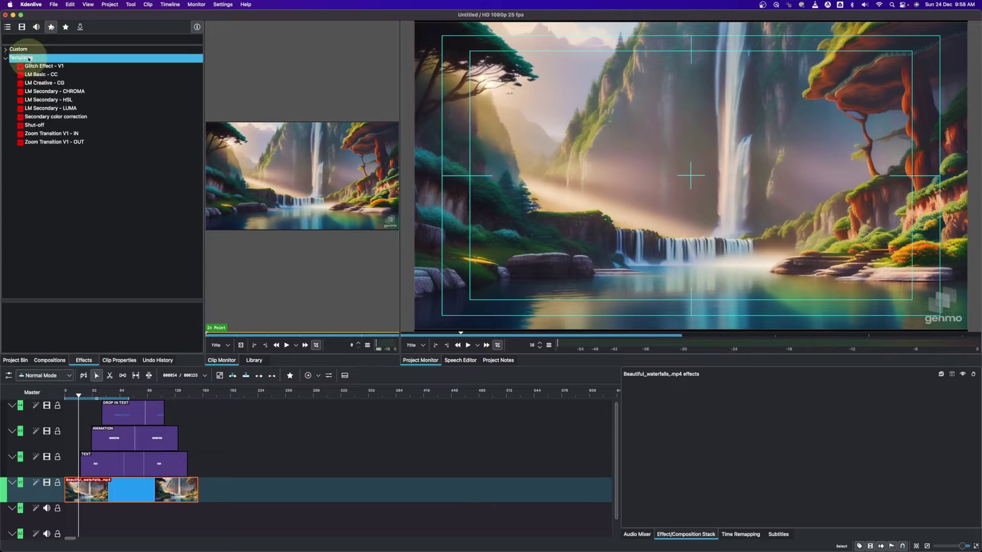
click(50, 135)
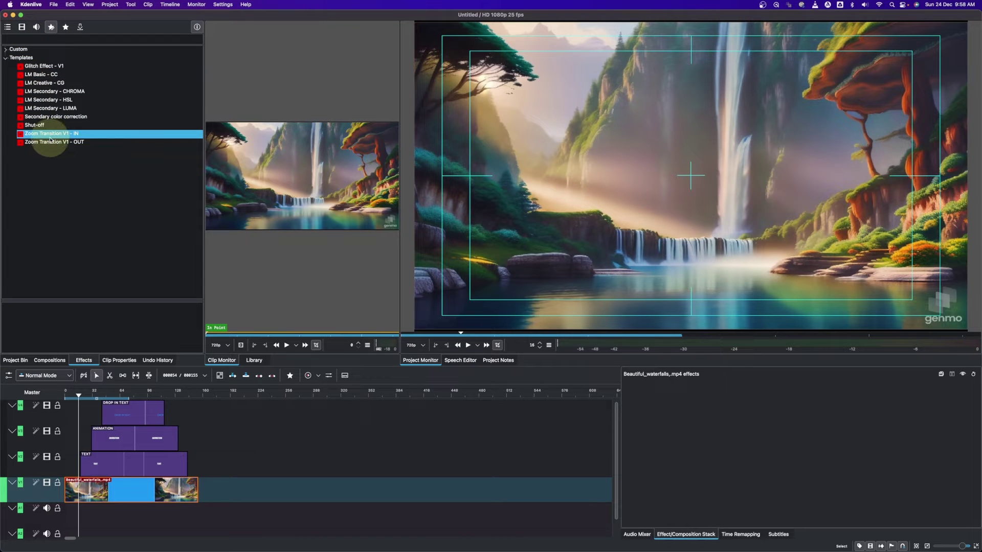
click(56, 143)
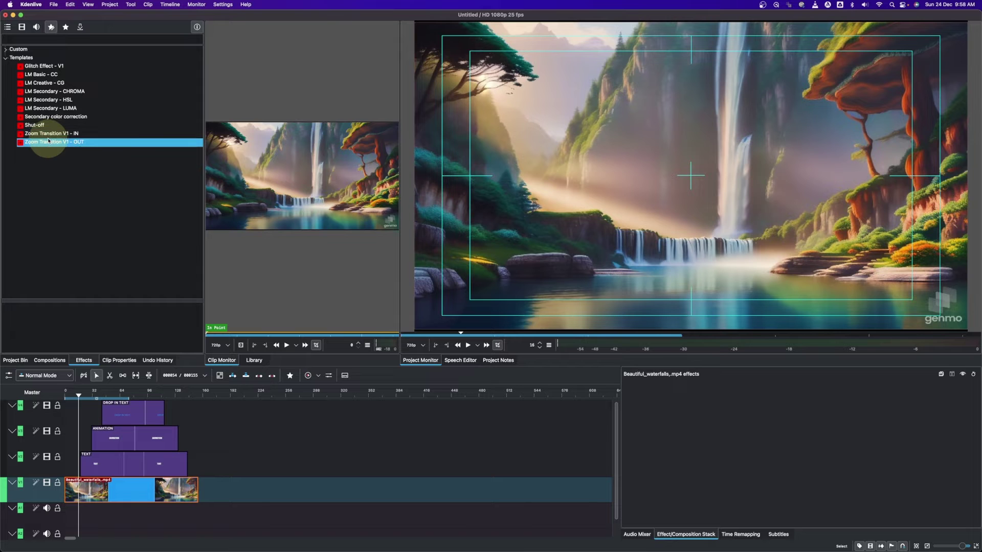
click(51, 27)
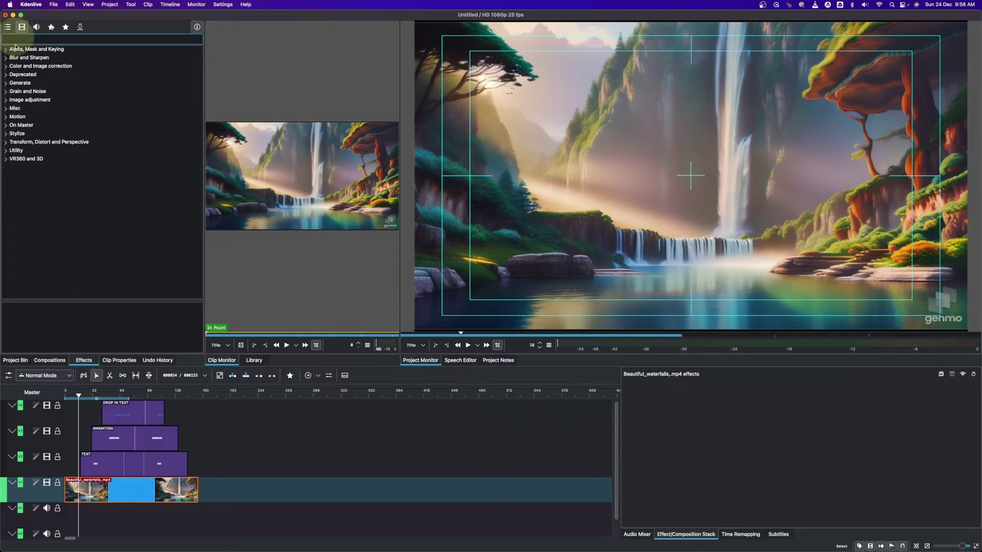
- Apply the Transform effect from the Transform, Distort and Perspective video effects to the TEXT title clip
click(34, 49)
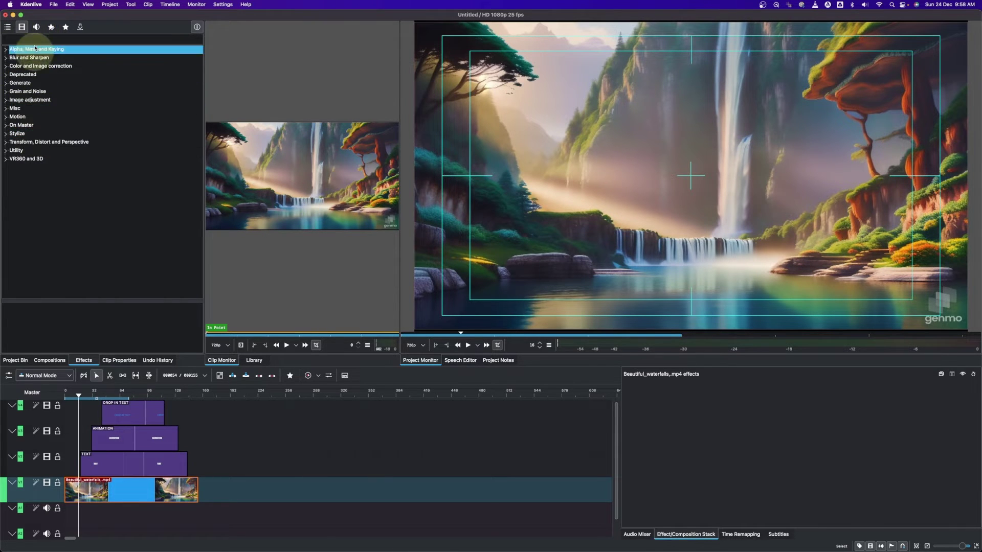
double_click(24, 143)
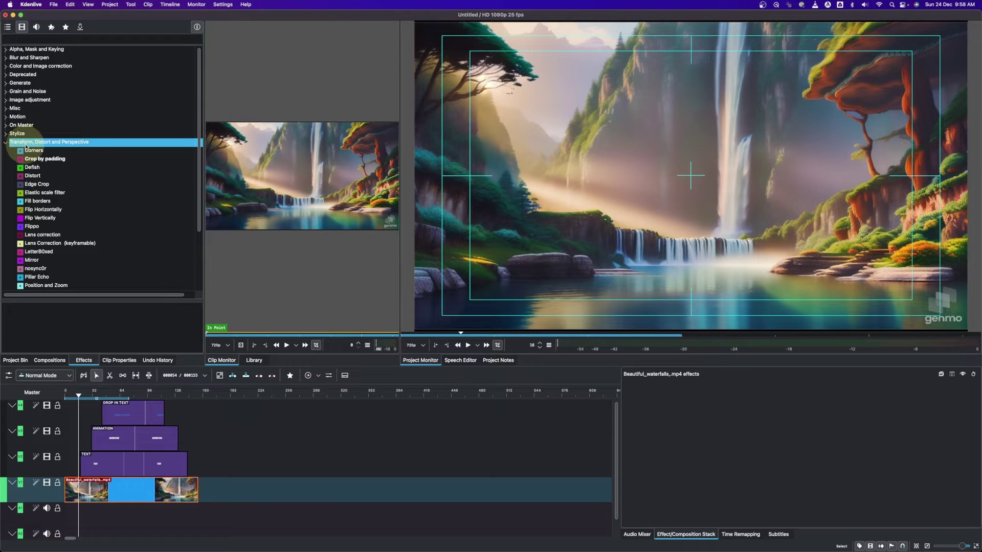
scroll(31, 238, down, 3)
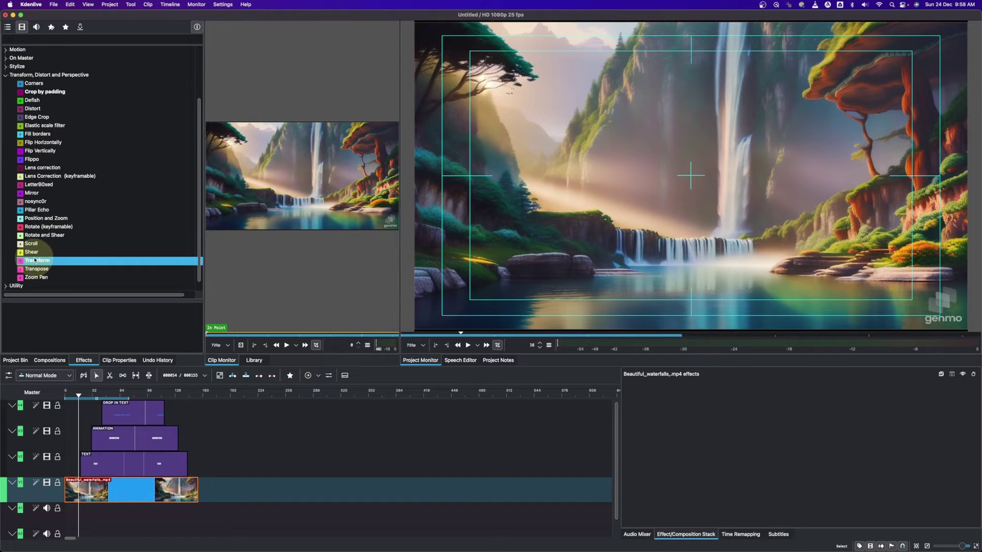
drag(35, 262, 105, 466)
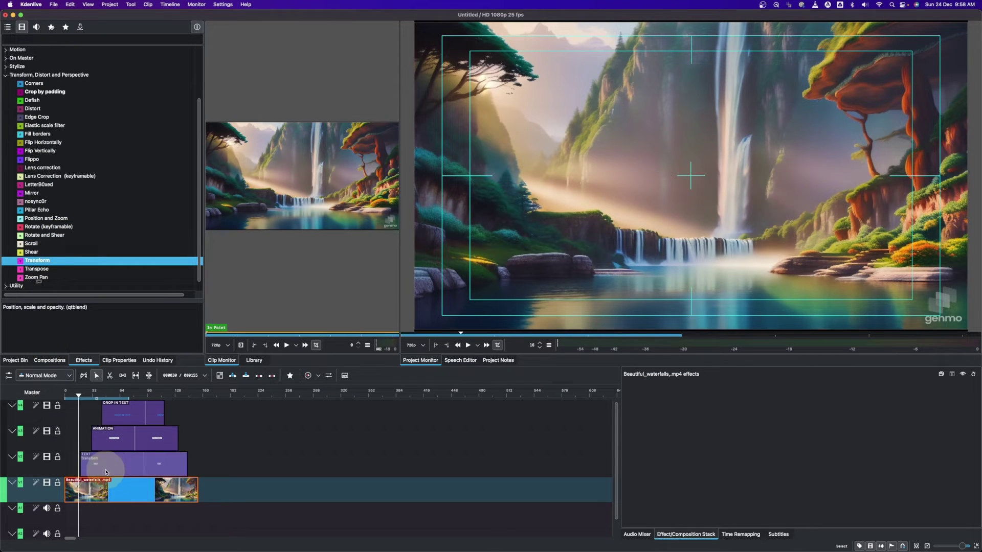
- Set the TEXT clip's Transform size to 500% at the clip's first frame
click(82, 394)
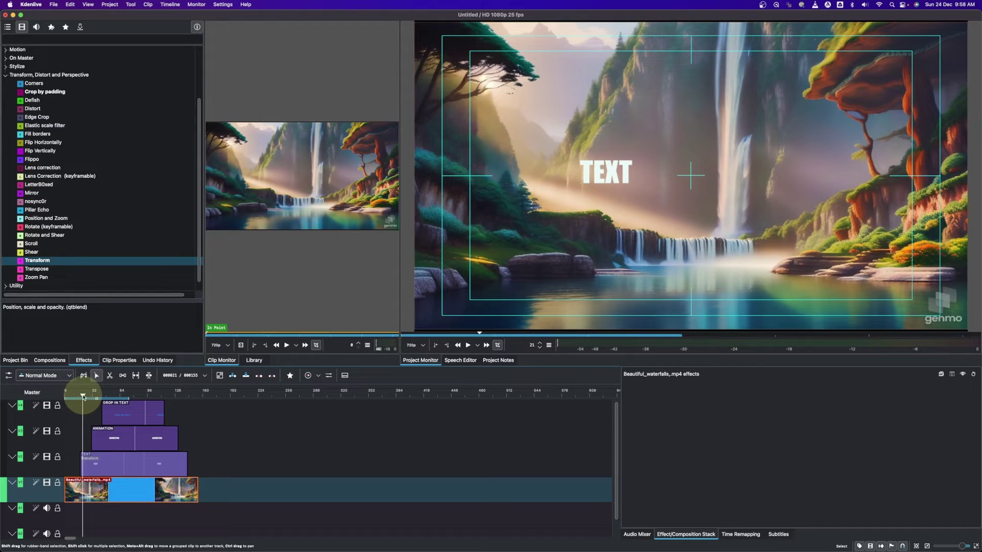
click(108, 465)
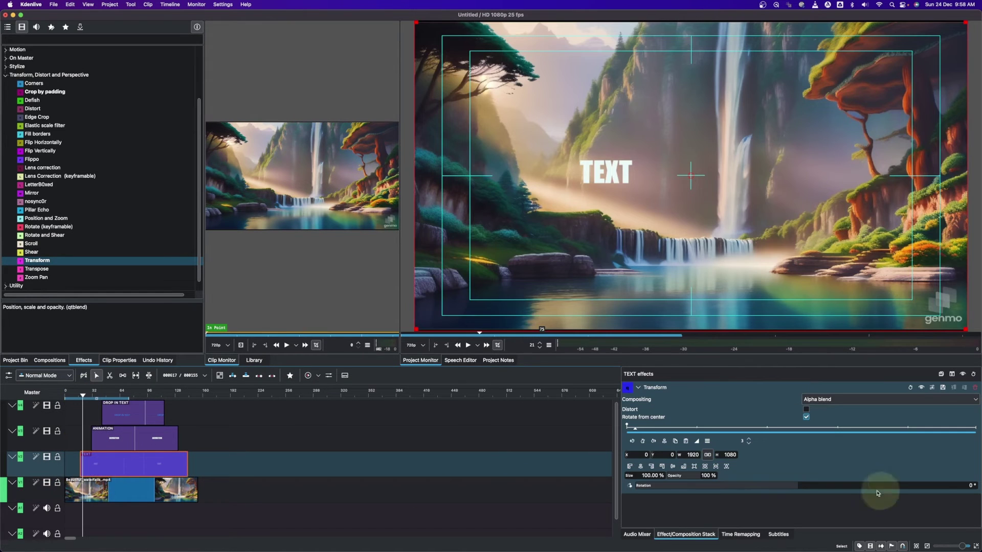
click(80, 464)
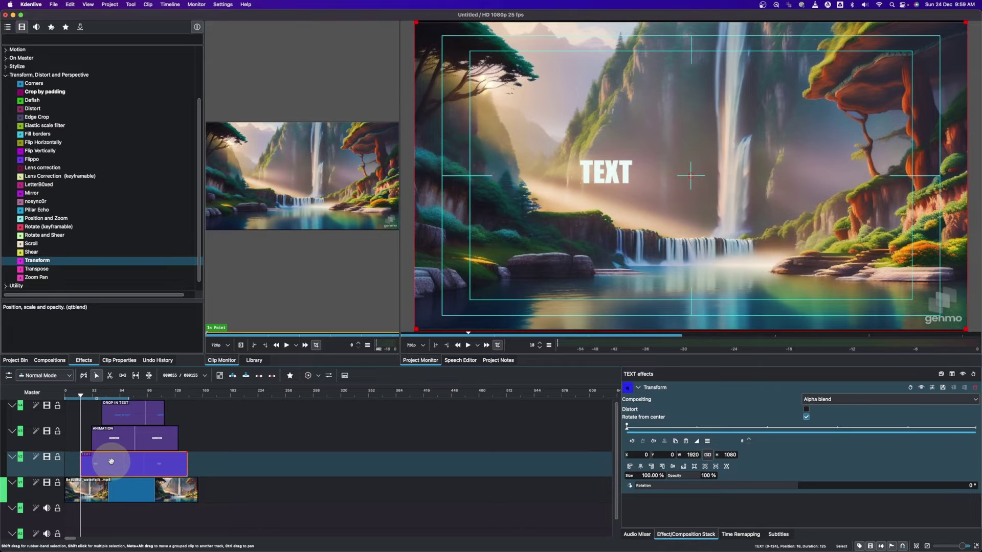
click(640, 476)
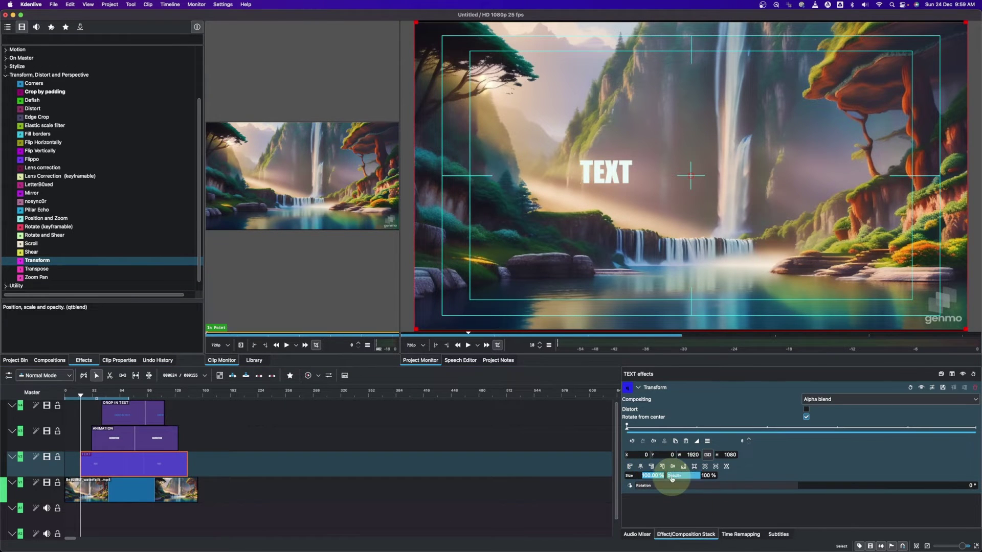
text(500)
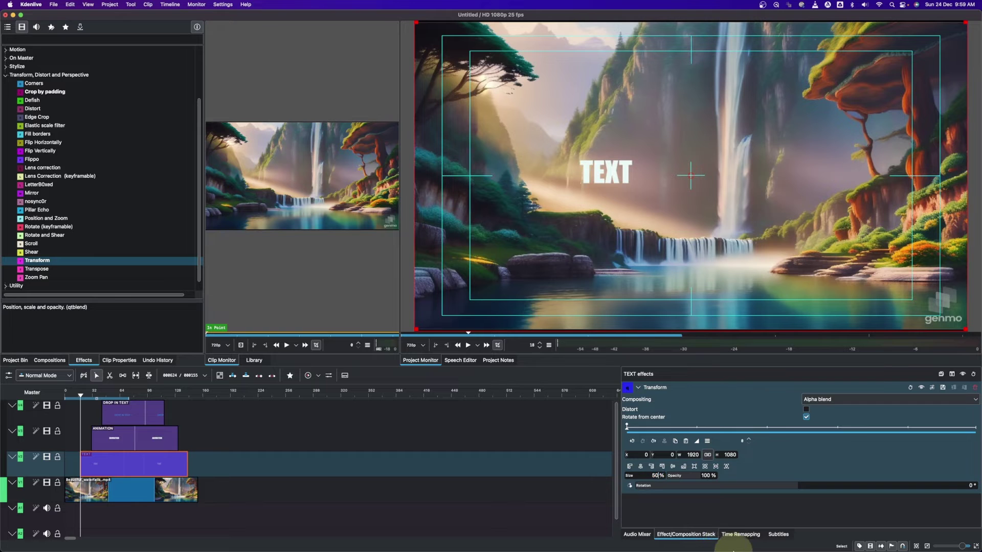
key(Return)
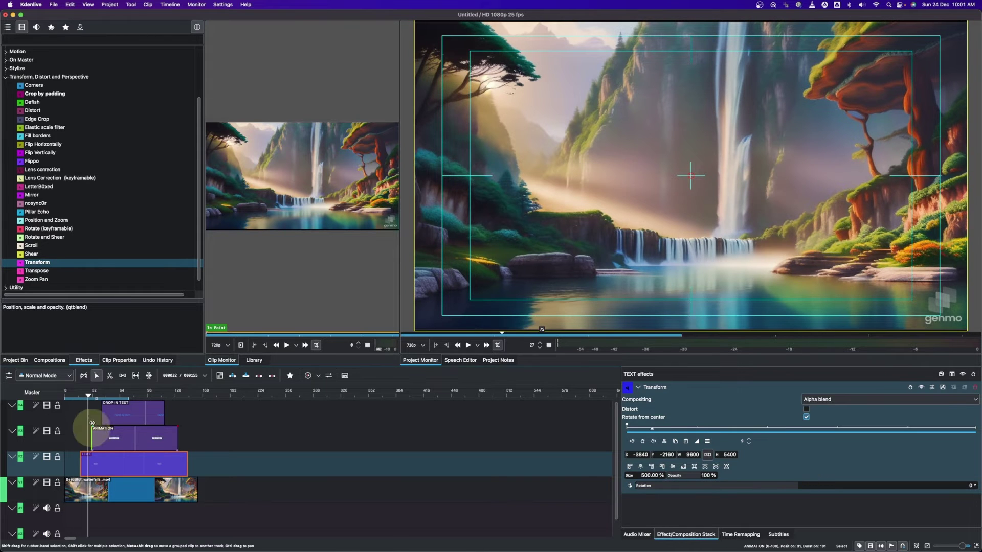
- Add a Transform keyframe on the TEXT clip at timeline frame 30 and set its size to 100%
drag(88, 397, 90, 398)
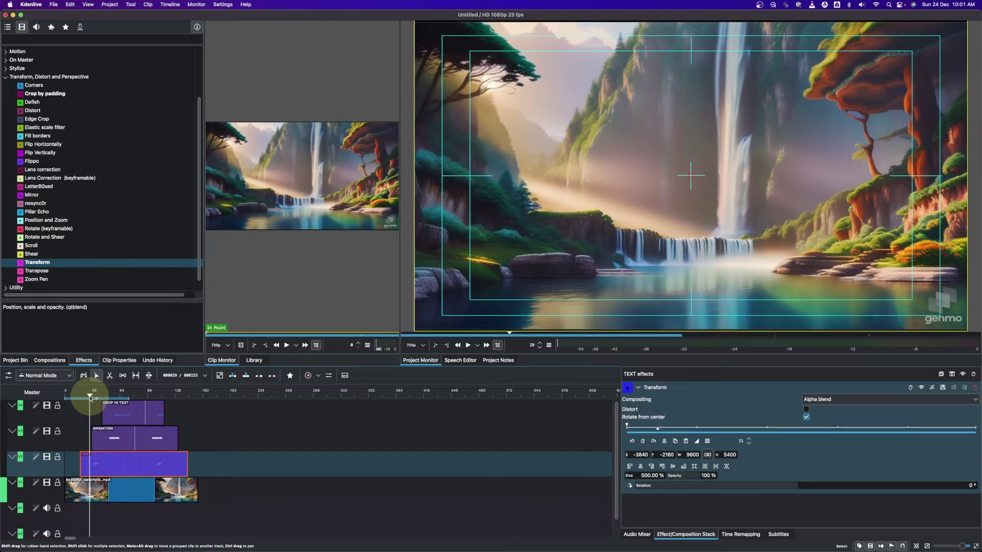
drag(90, 398, 92, 398)
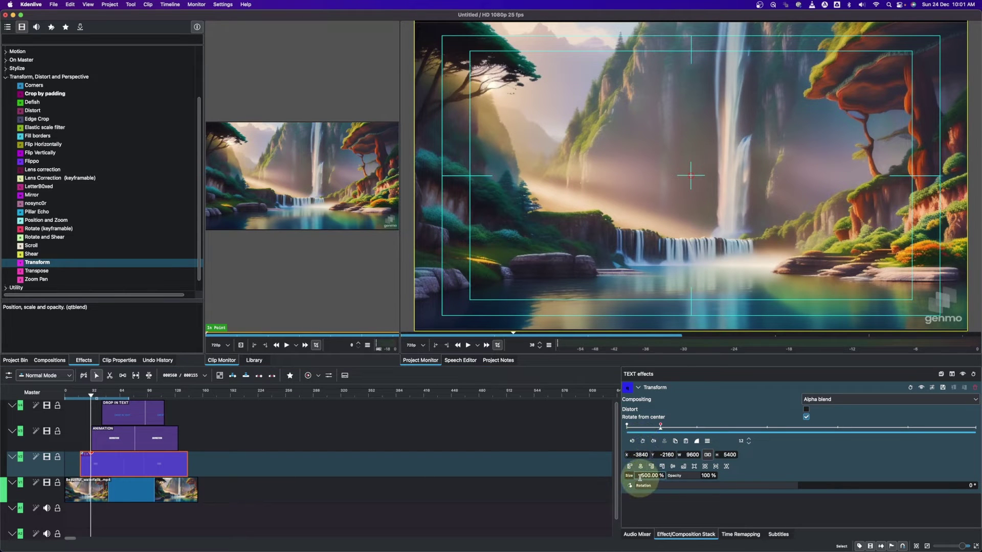
drag(642, 476, 661, 476)
text(100)
key(Return)
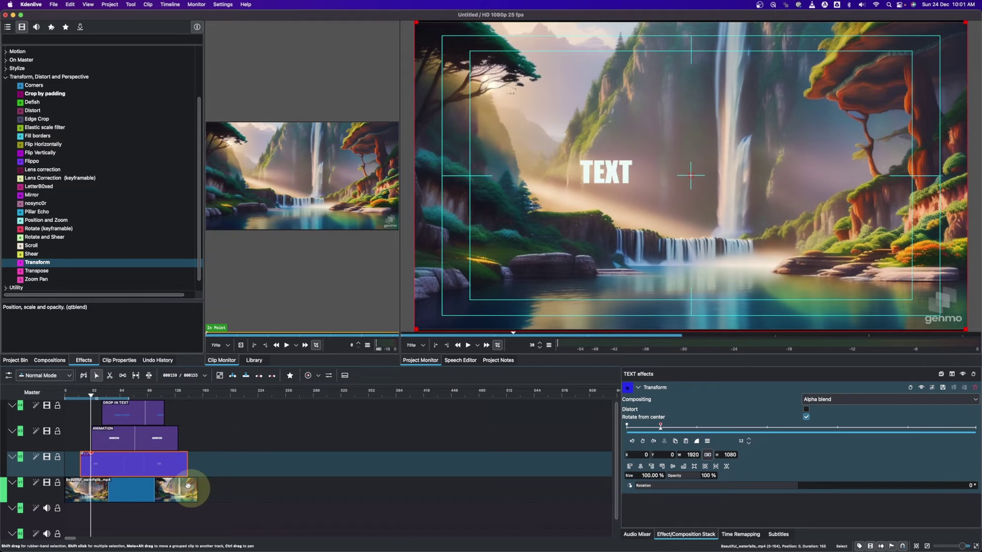
- Preview the TEXT drop-in up to the start of the ANIMATION title clip, and apply the Transform effect to that clip
click(72, 395)
drag(72, 396, 94, 397)
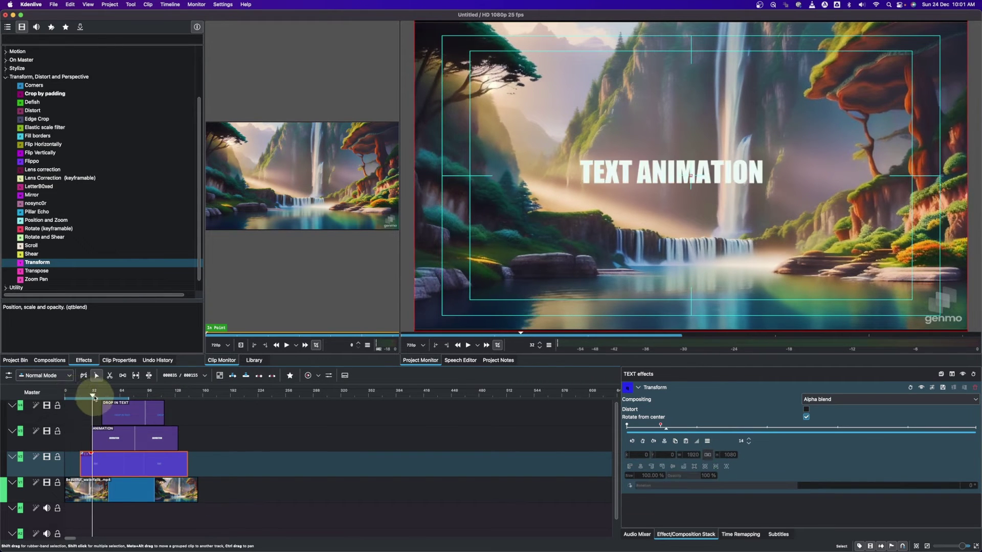
click(108, 435)
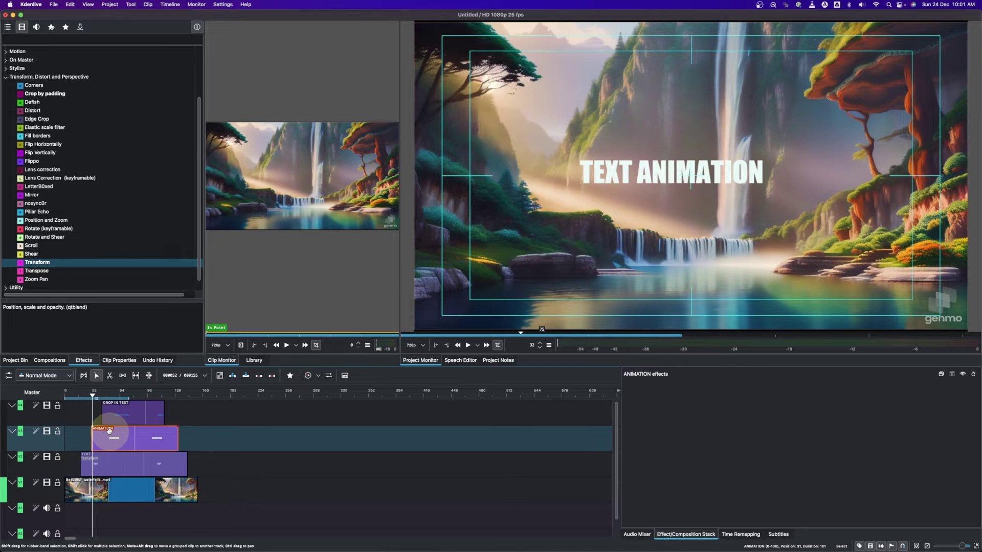
click(37, 262)
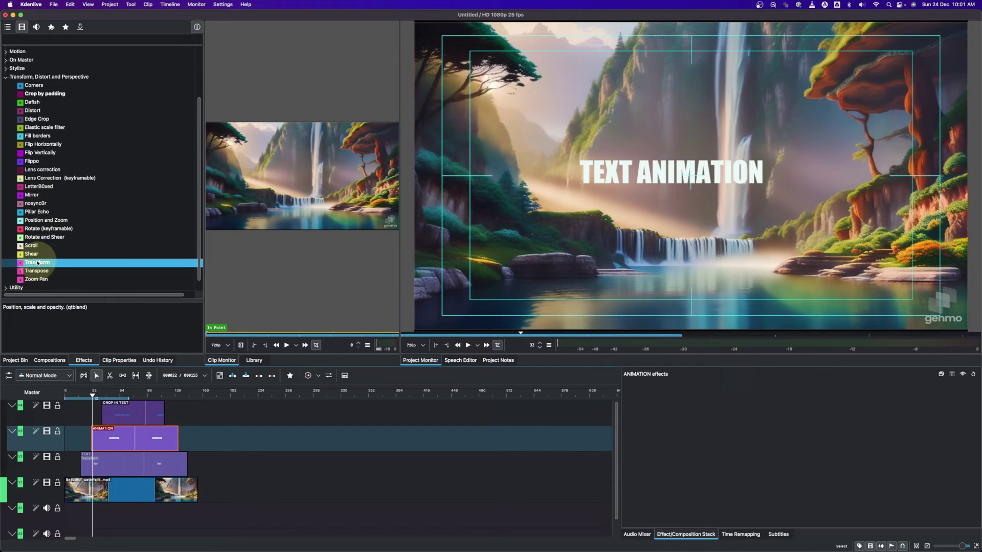
drag(38, 265, 100, 435)
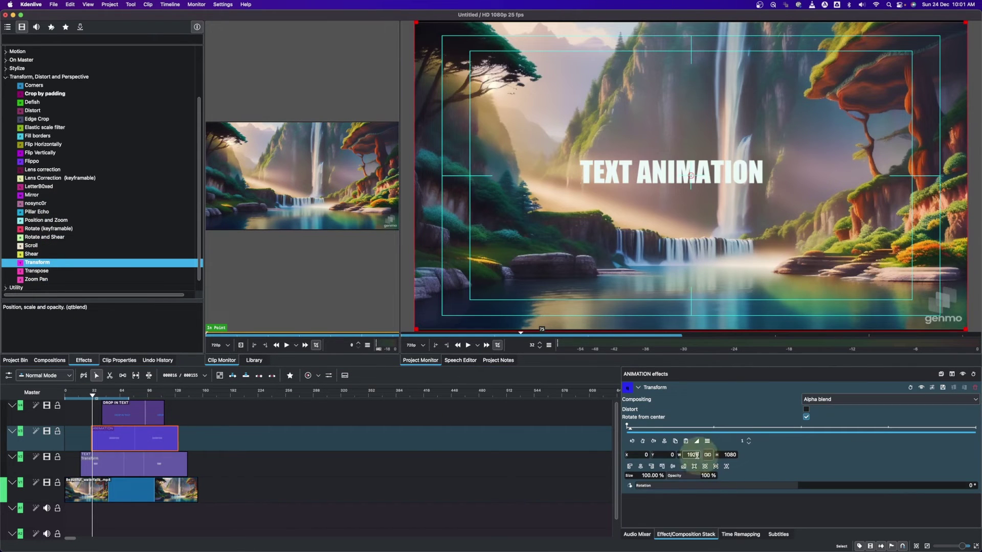
- Set the ANIMATION clip's starting Transform size to 500% and shift it right out of the frame to X -1658
drag(639, 476, 667, 475)
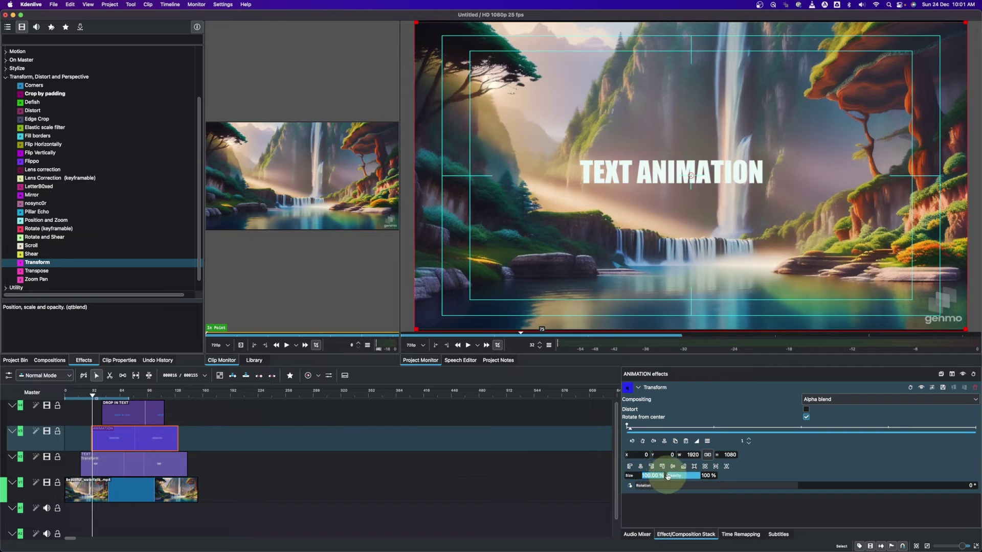
text(500)
key(Return)
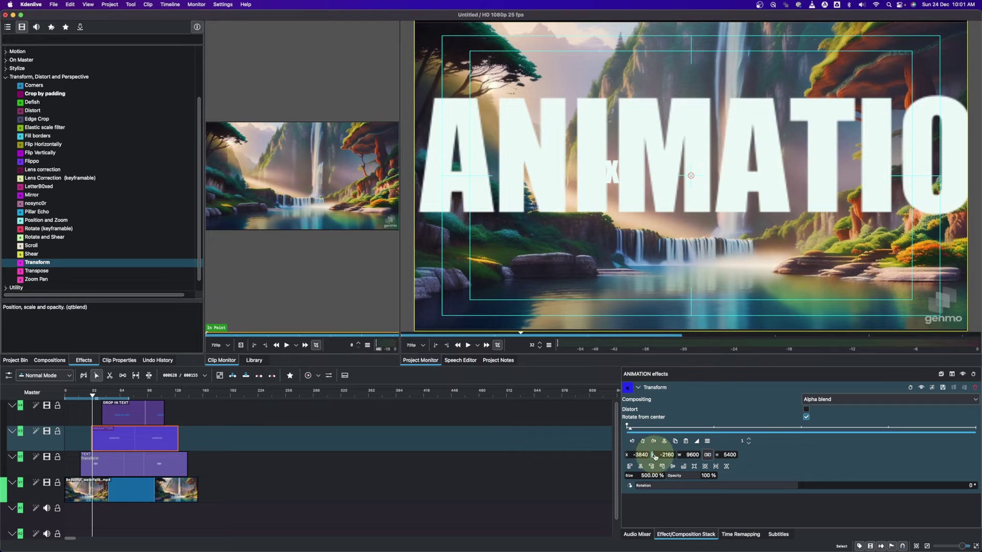
drag(627, 457, 653, 454)
click(632, 453)
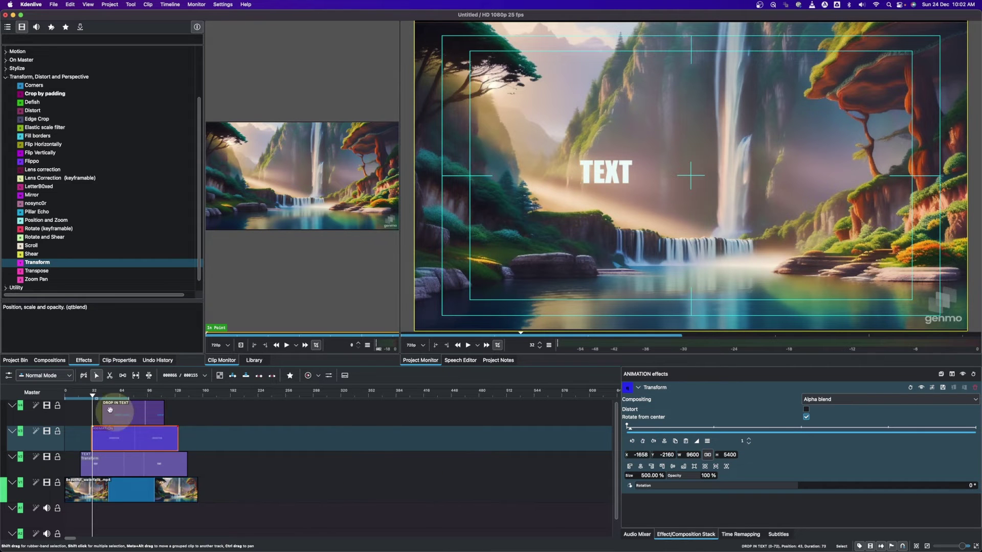
- Add an ANIMATION keyframe at timeline frame 42 with size 100%, and move the title left to sit just after TEXT
drag(95, 395, 100, 395)
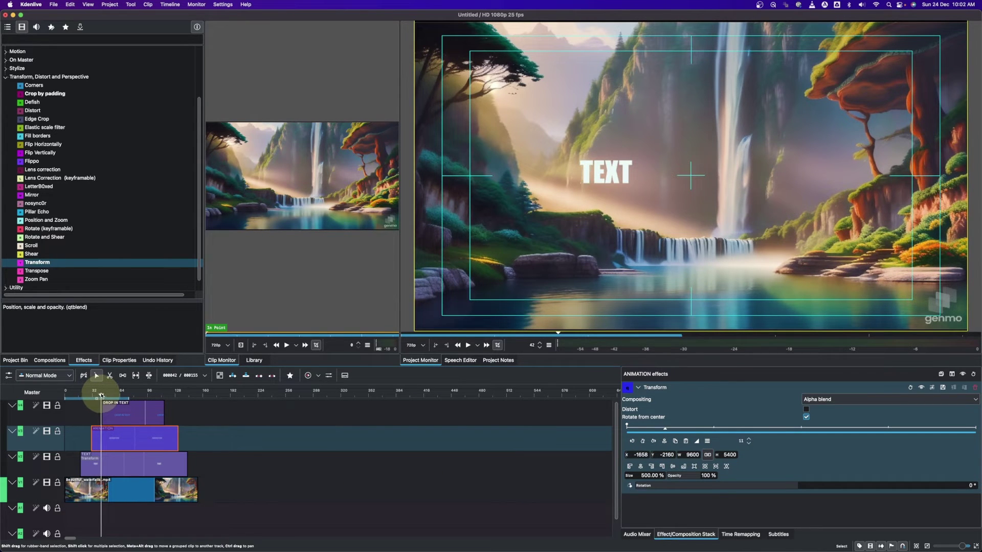
click(644, 441)
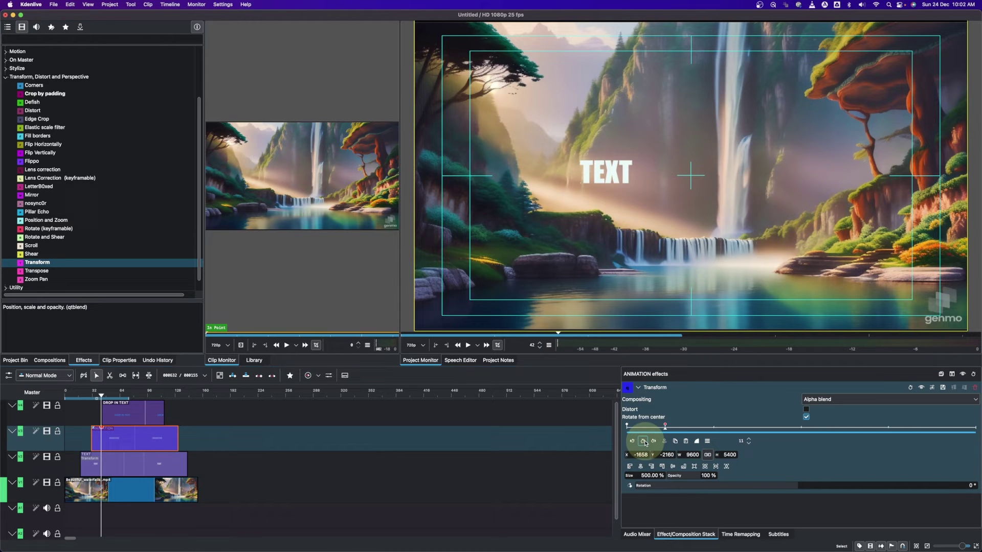
drag(639, 476, 670, 481)
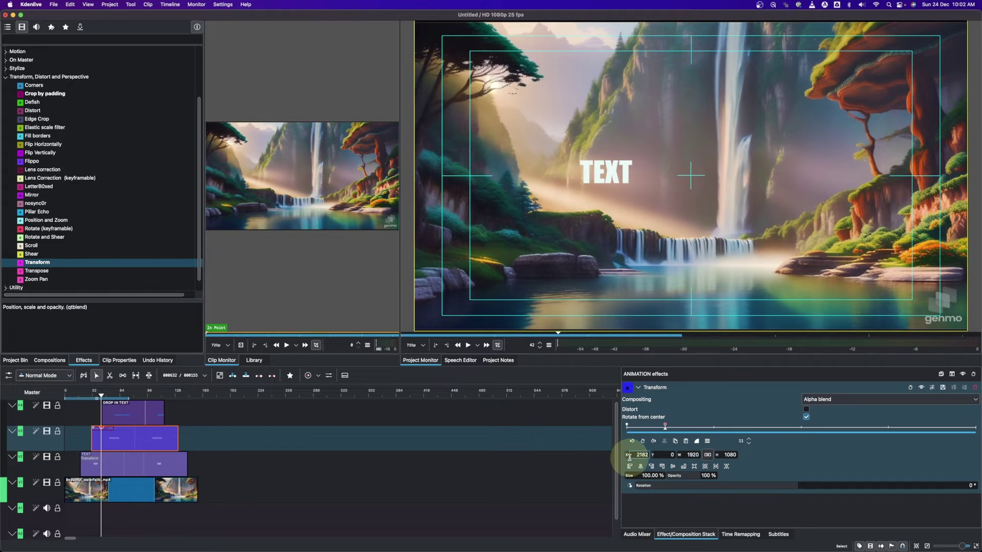
drag(629, 457, 35, 465)
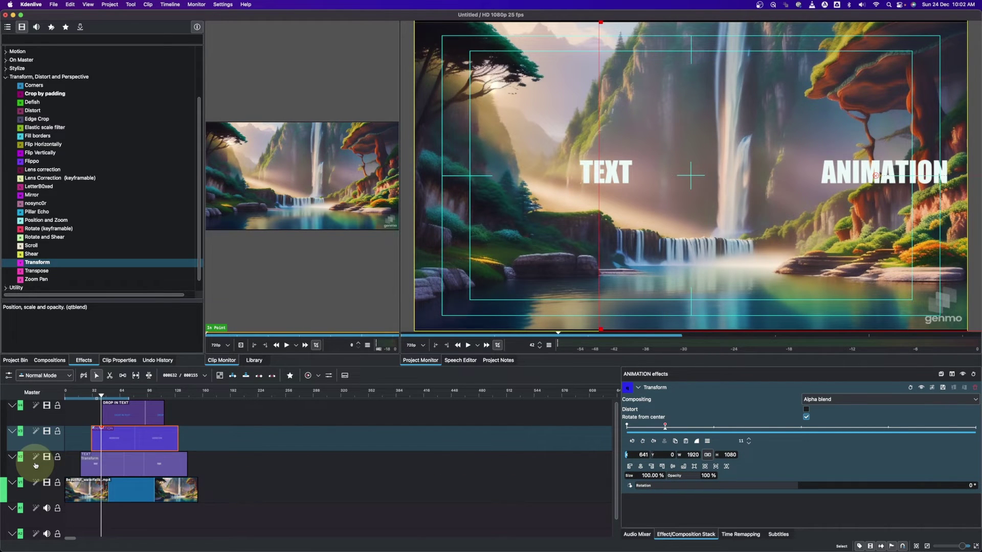
drag(630, 454, 102, 397)
- Apply the Transform effect to the DROP IN TEXT clip and set its size to 500% at the clip's first frame
click(106, 404)
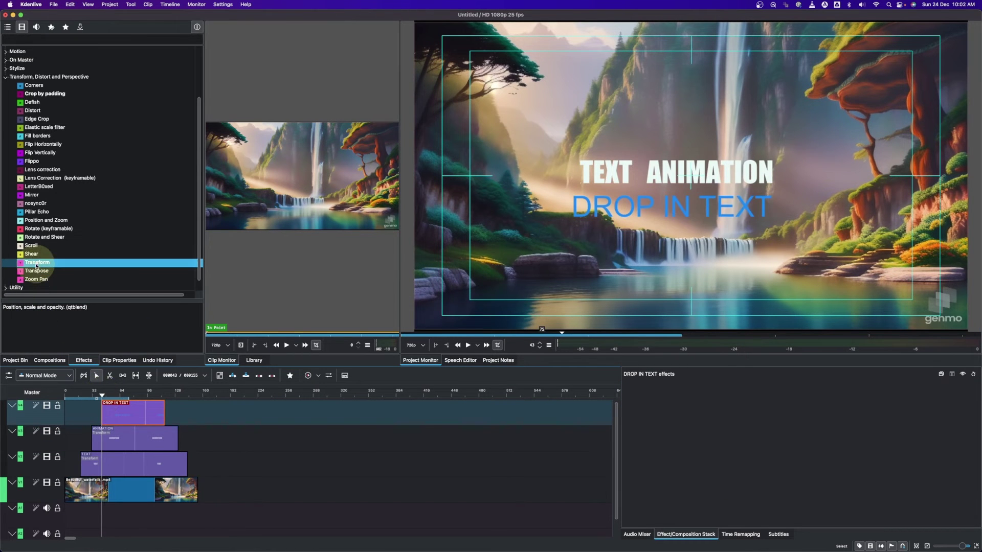
drag(32, 262, 123, 416)
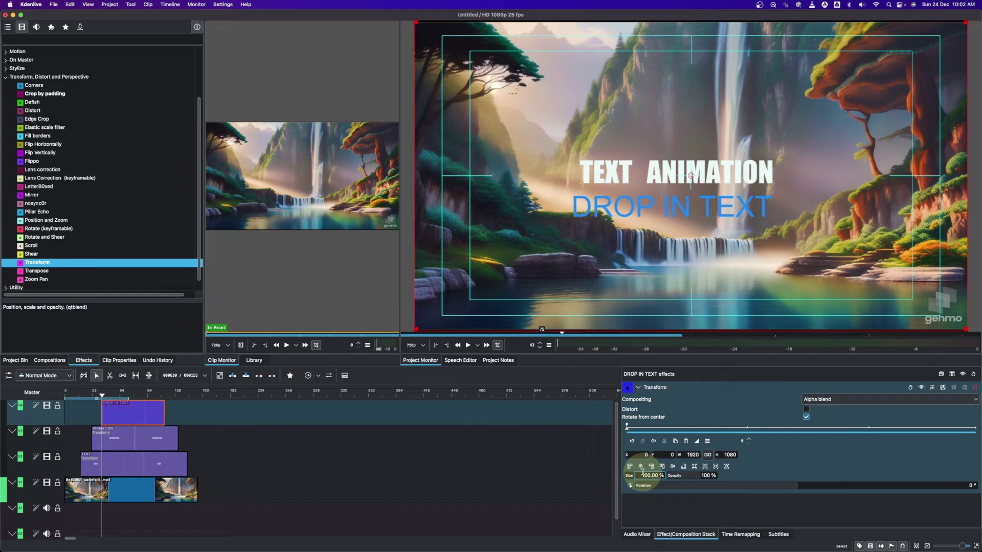
drag(640, 476, 679, 473)
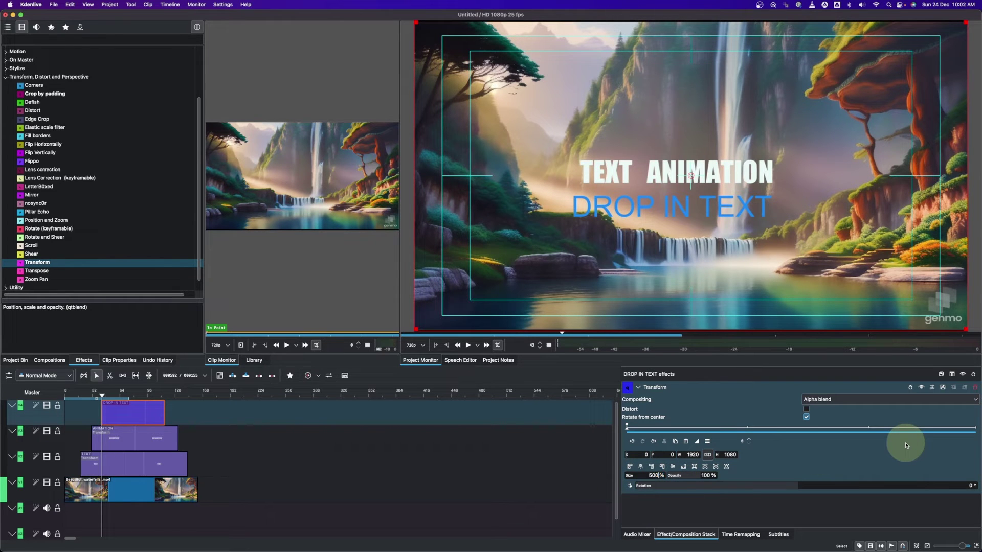
key(Return)
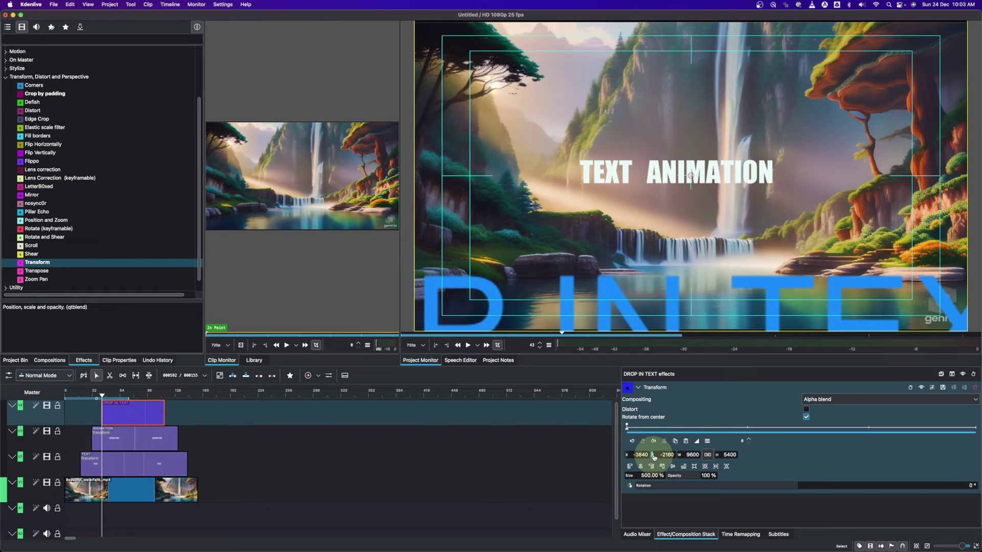
- Lower the enlarged DROP IN TEXT title out of the frame to Y -1854 and move the playhead to timeline frame 53
drag(654, 457, 775, 452)
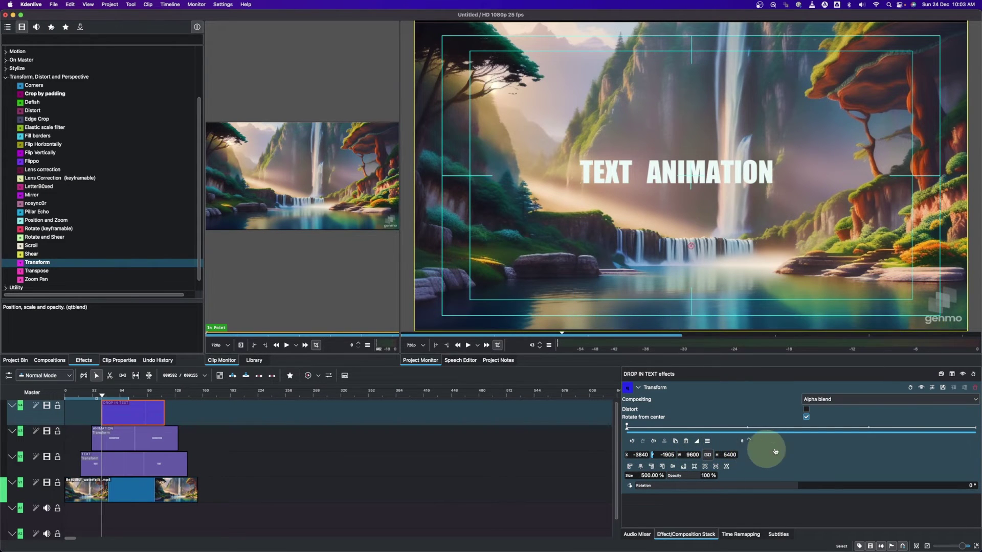
drag(103, 397, 110, 396)
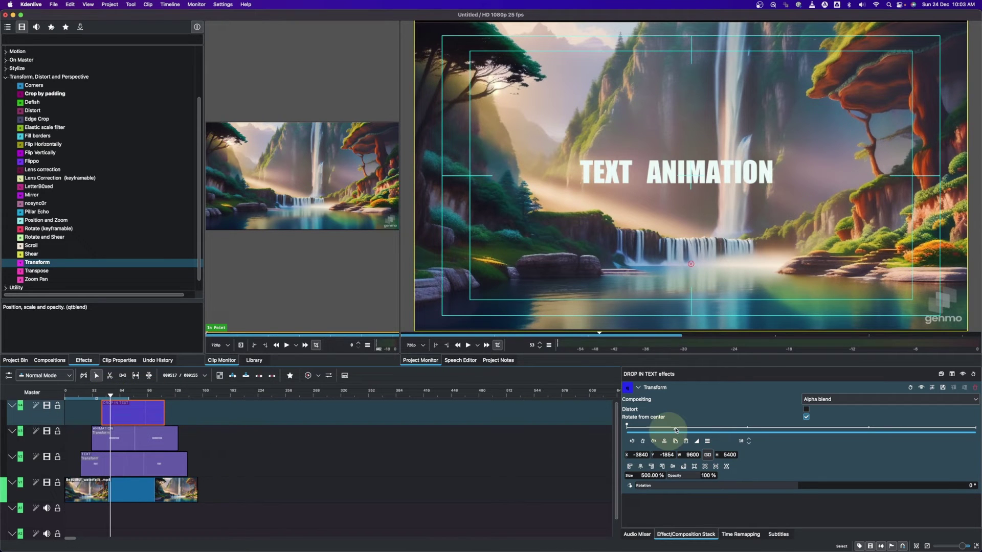
- Add a DROP IN TEXT keyframe at timeline frame 53 with size 100%, and position the title beneath TEXT ANIMATION at X 20, Y -11
click(643, 442)
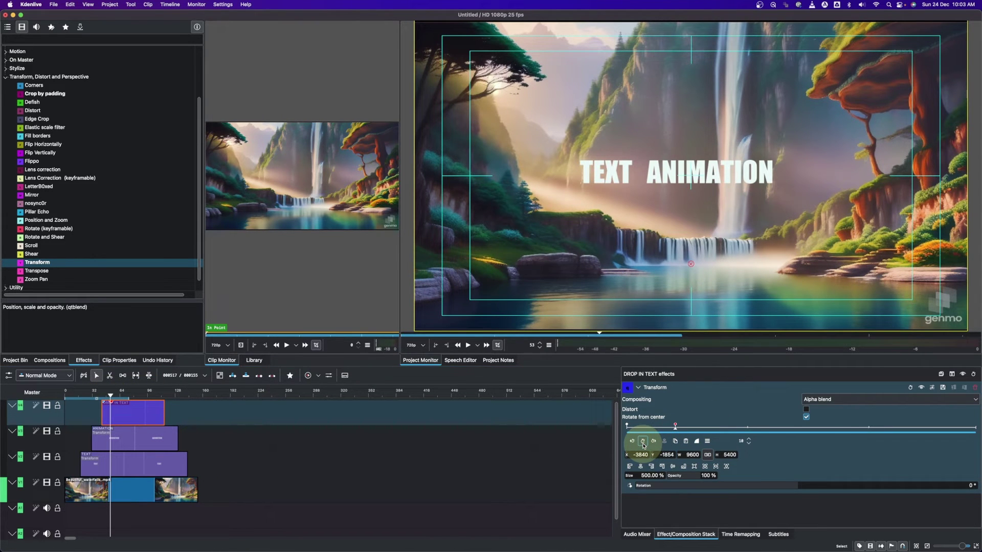
drag(640, 476, 679, 469)
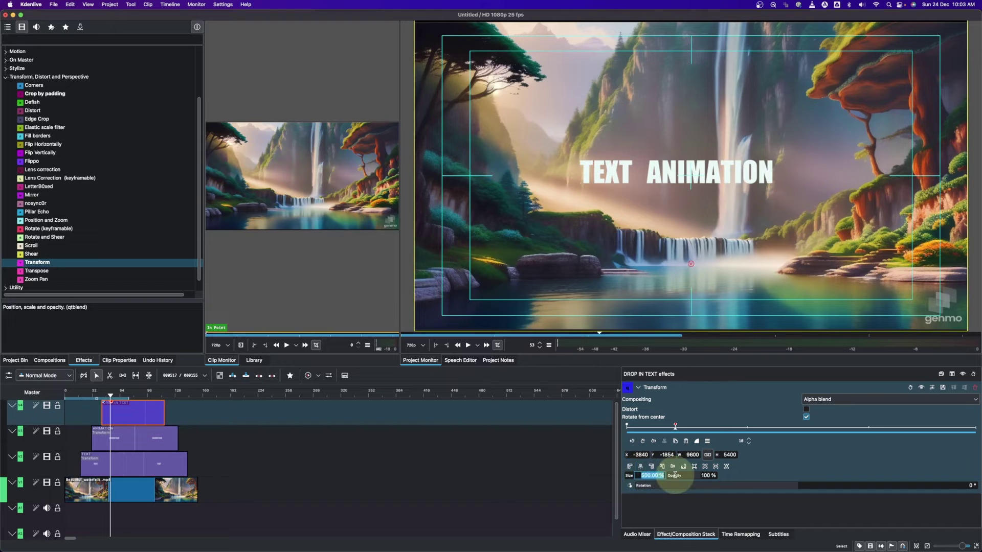
text(100)
key(Return)
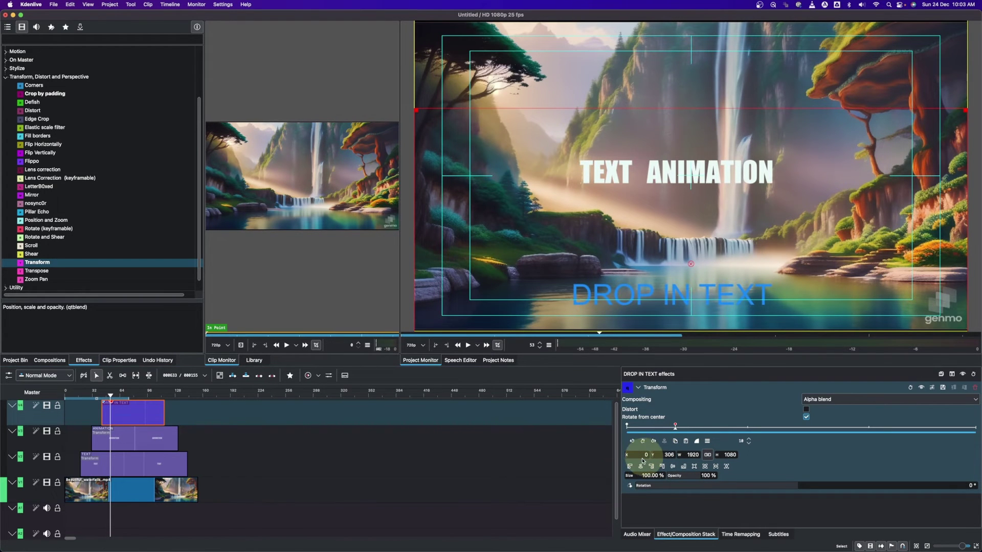
drag(651, 457, 530, 467)
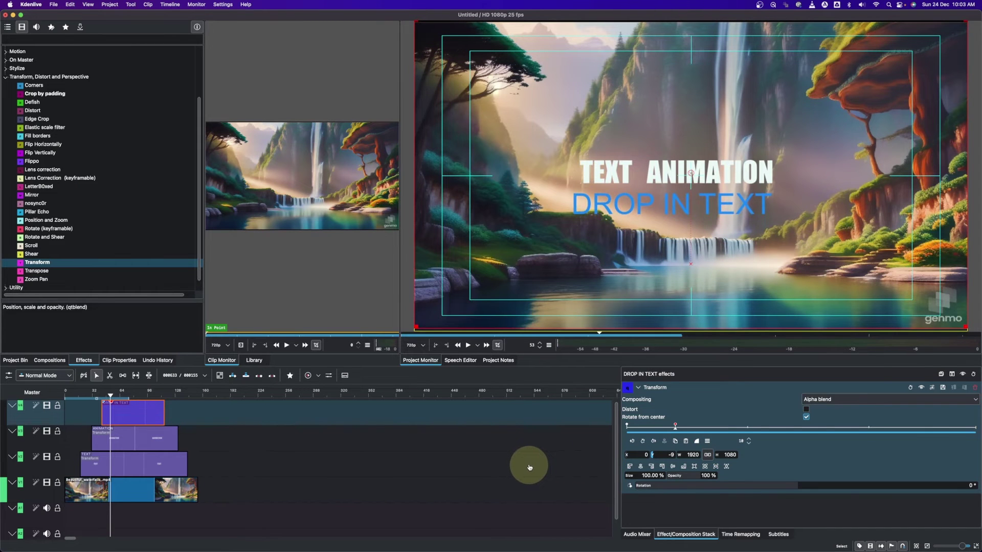
scroll(637, 453, up, 10)
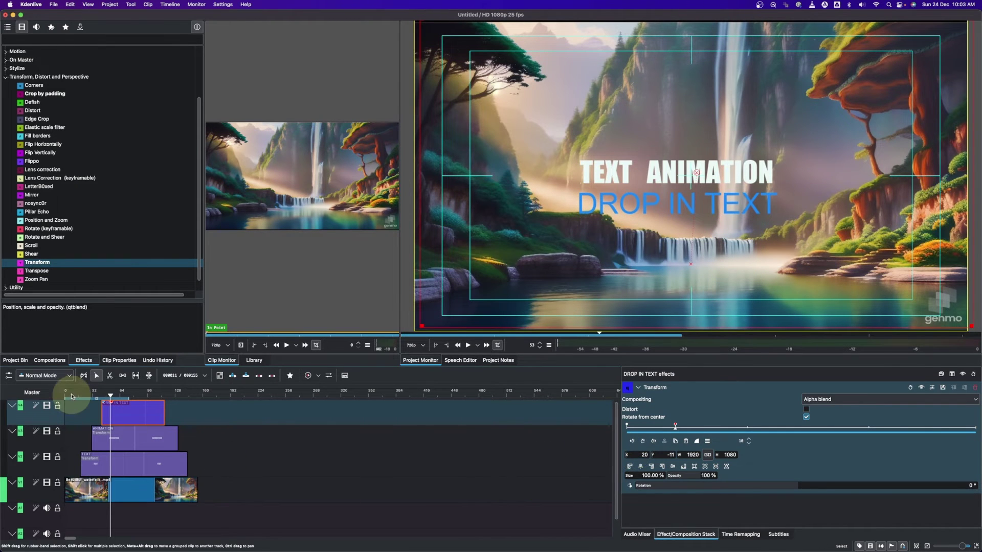
- Play back the title entrances, and add a DROP IN TEXT keyframe at timeline frame 102 that holds the size at 100%
key(space)
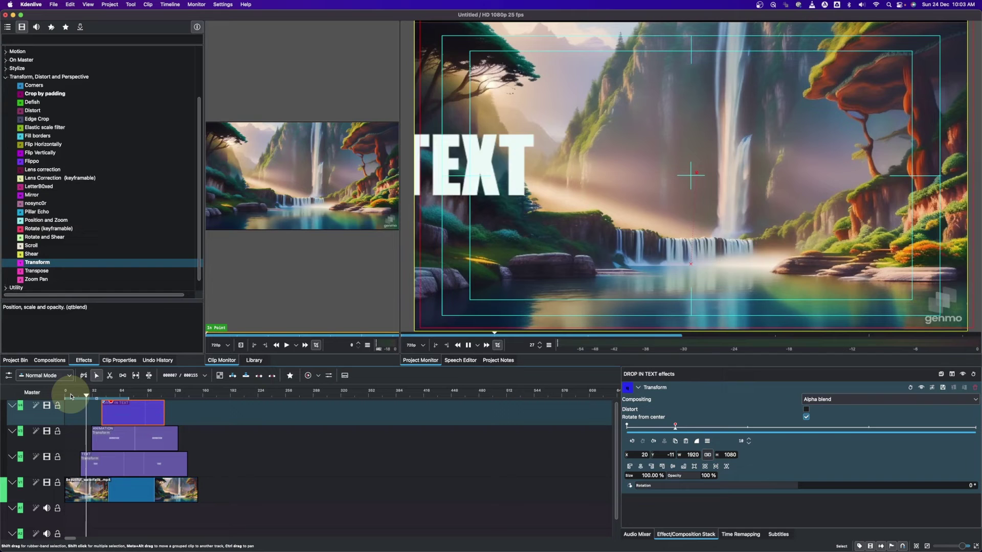
click(123, 393)
drag(123, 394, 149, 397)
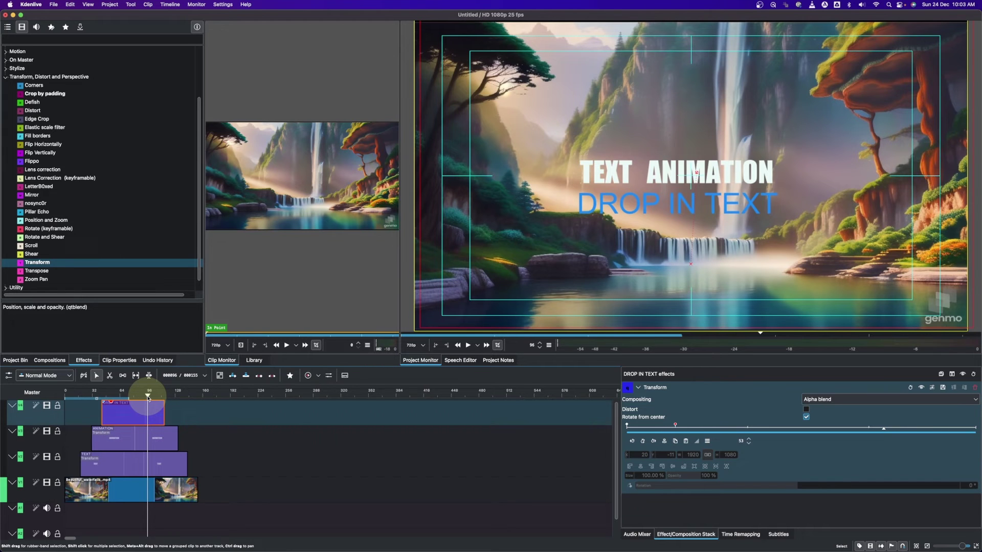
mouse_move(148, 397)
mouse_down()
mouse_move(149, 408)
mouse_move(99, 401)
mouse_move(153, 398)
mouse_up()
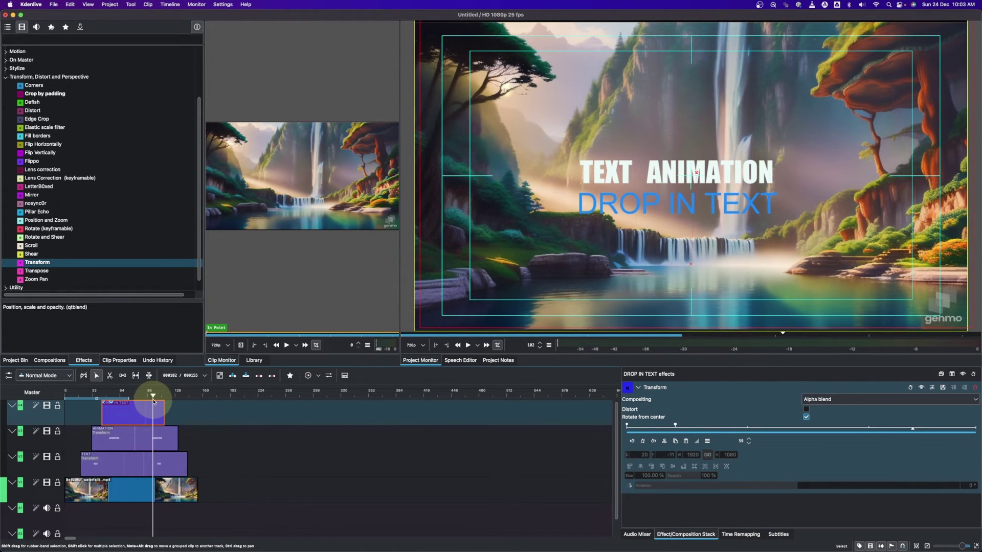
click(633, 442)
click(642, 443)
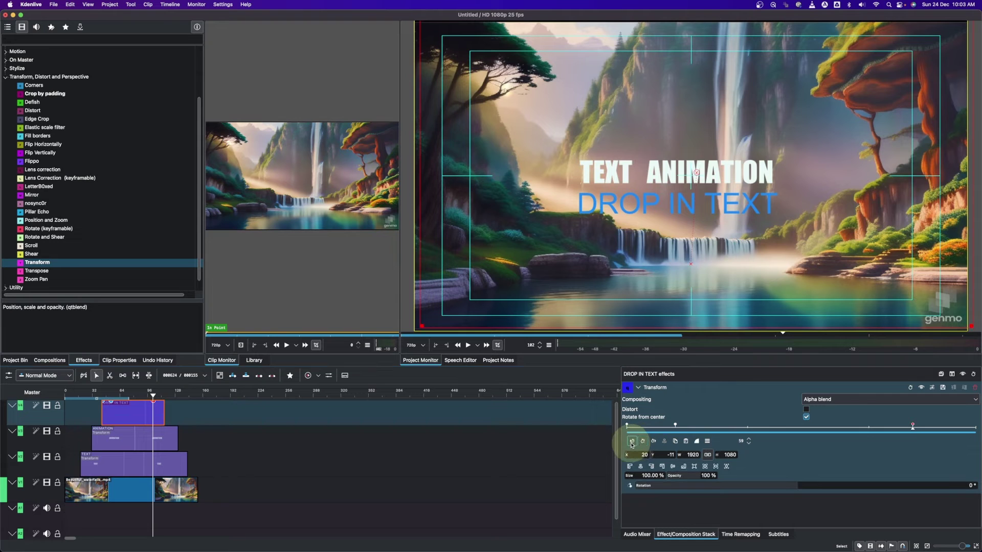
- Add a keyframe at the end of the DROP IN TEXT clip, timeline frame 115, and set its size to 500%
drag(152, 398, 163, 399)
click(643, 442)
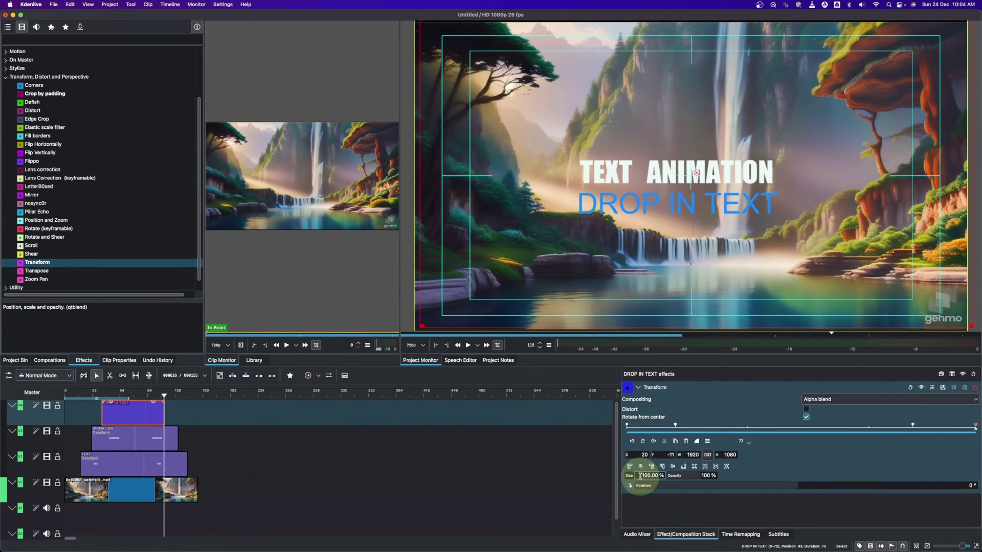
drag(640, 476, 670, 476)
text(50)
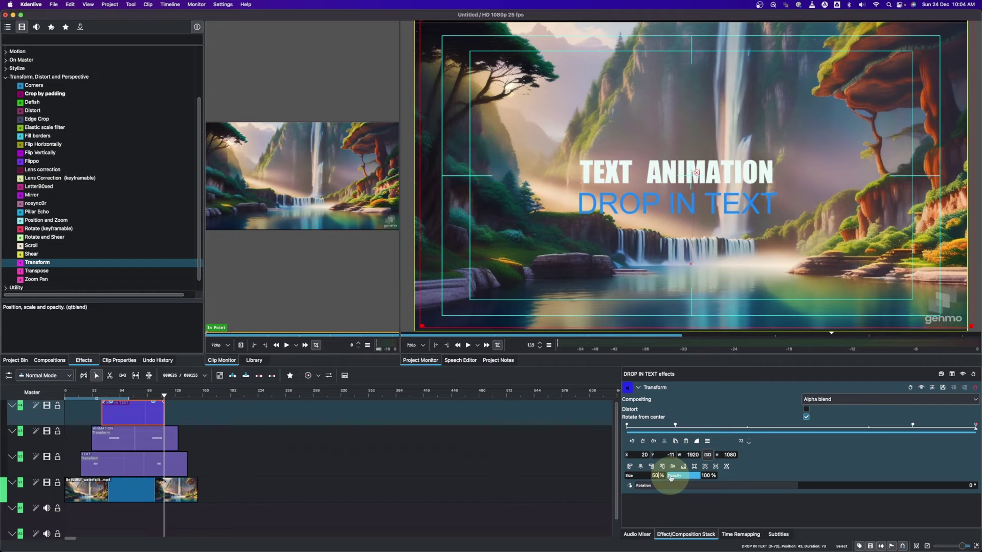
text(0)
key(Return)
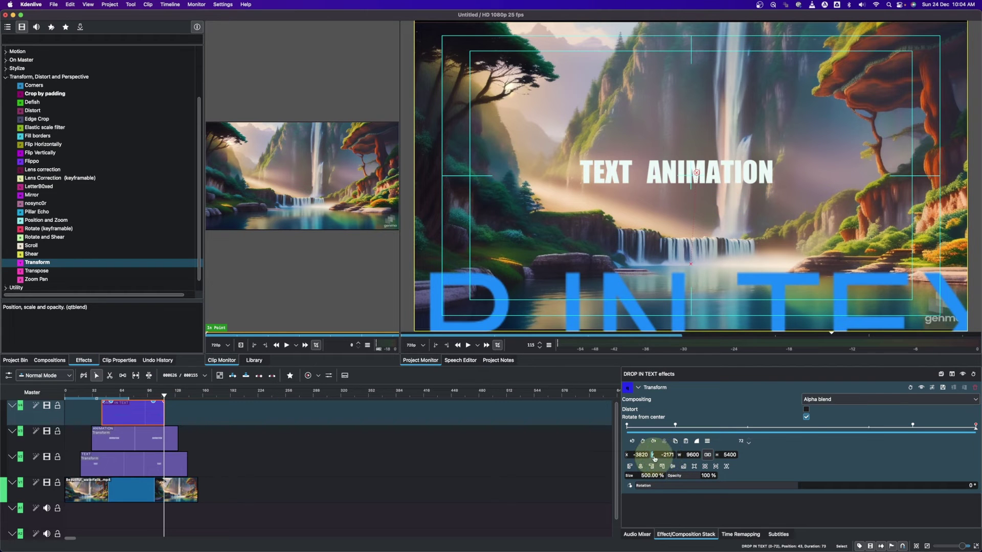
- Lower the enlarged DROP IN TEXT title out of the frame to Y -1884 and review its exit
drag(656, 458, 767, 457)
click(144, 393)
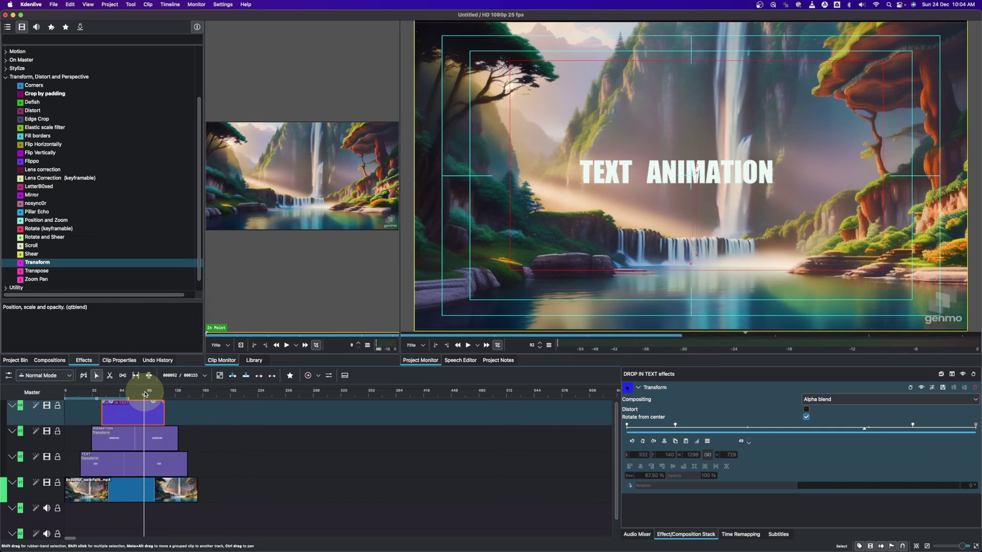
key(space)
mouse_move(145, 393)
mouse_down()
mouse_move(171, 399)
mouse_move(164, 395)
mouse_up()
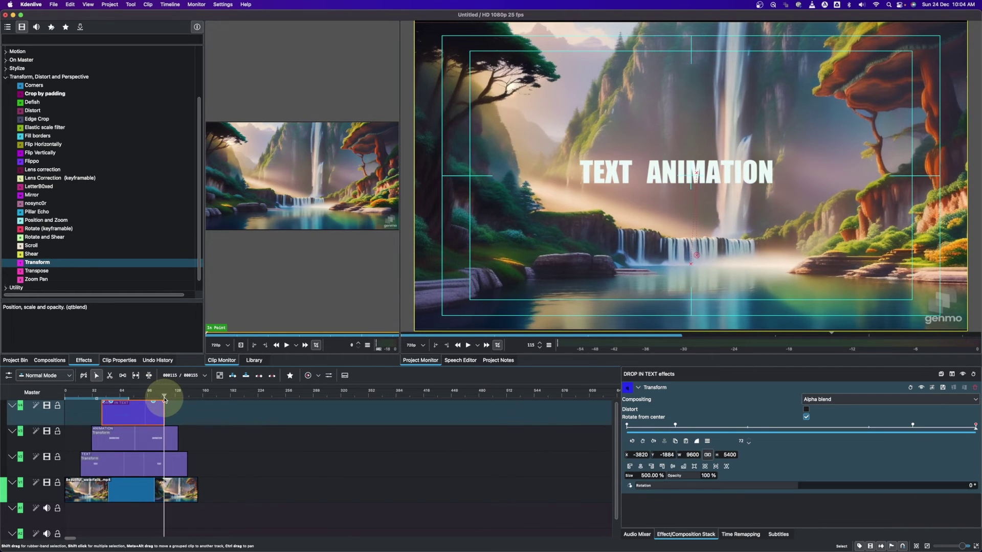
- Add ANIMATION keyframes at timeline frames 115 and 130, with the last one enlarged to 500% and shifted right out of the frame
click(164, 438)
drag(169, 394, 177, 395)
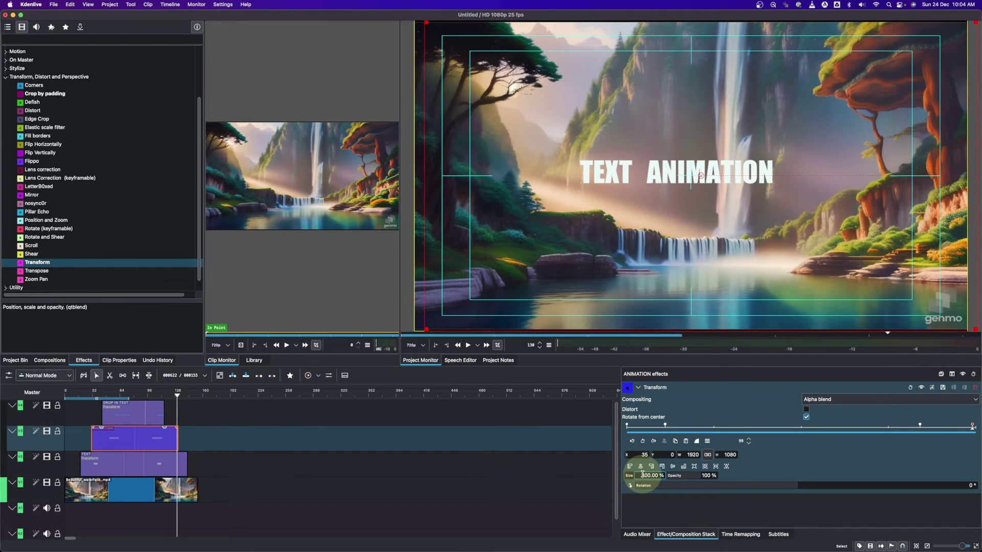
double_click(643, 475)
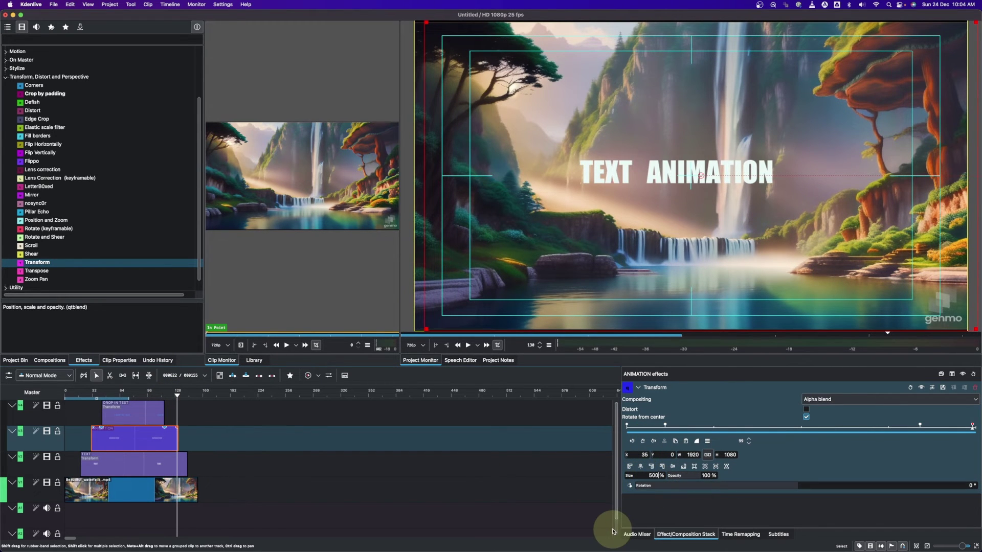
key(Return)
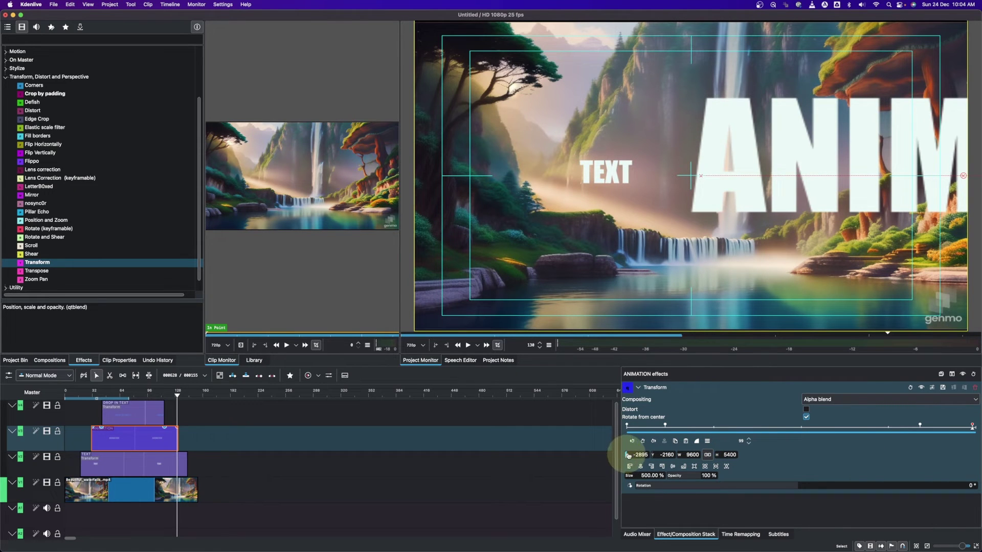
- Add TEXT clip keyframes at timeline frames 130 and 142, and set the last one's size to 500%
click(180, 468)
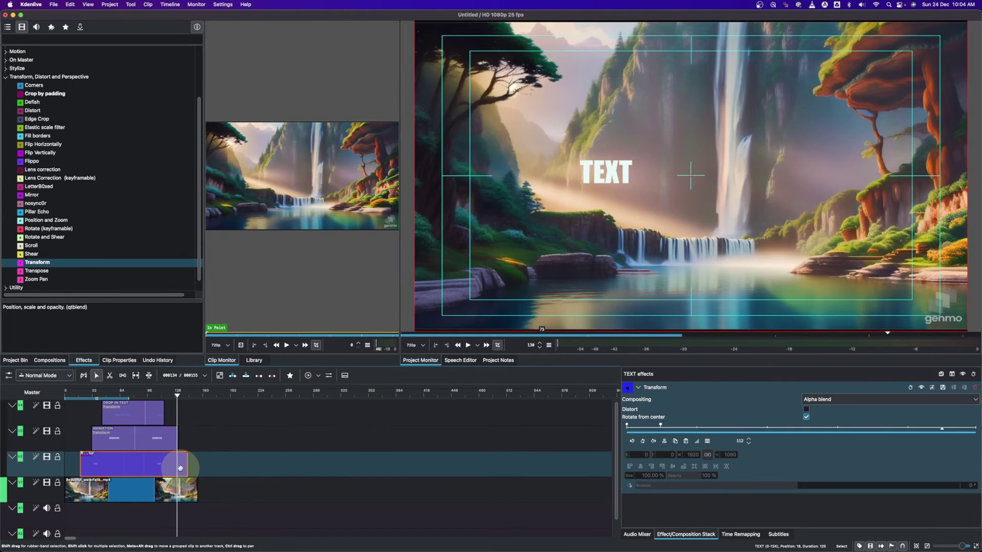
click(643, 441)
drag(187, 396, 189, 399)
click(643, 443)
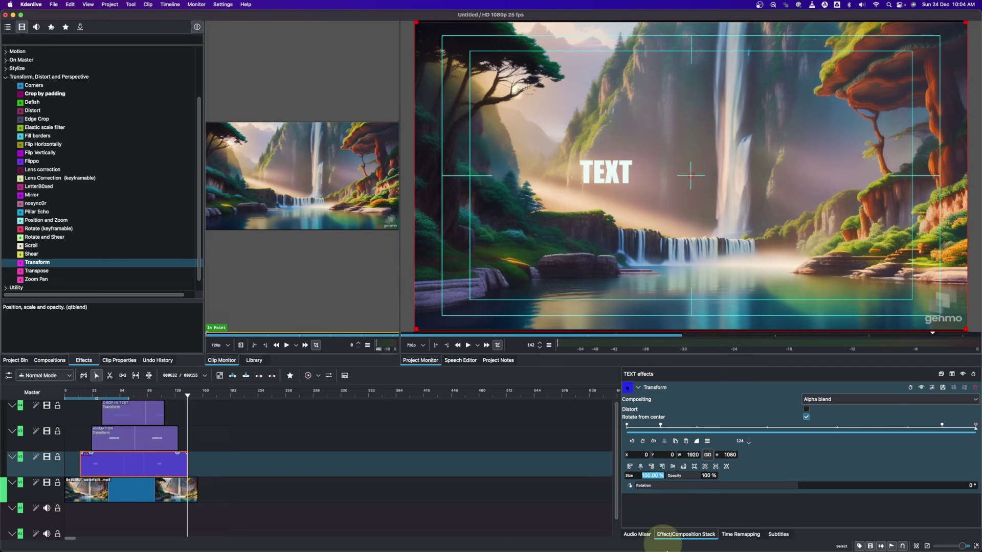
mouse_move(678, 548)
click(648, 468)
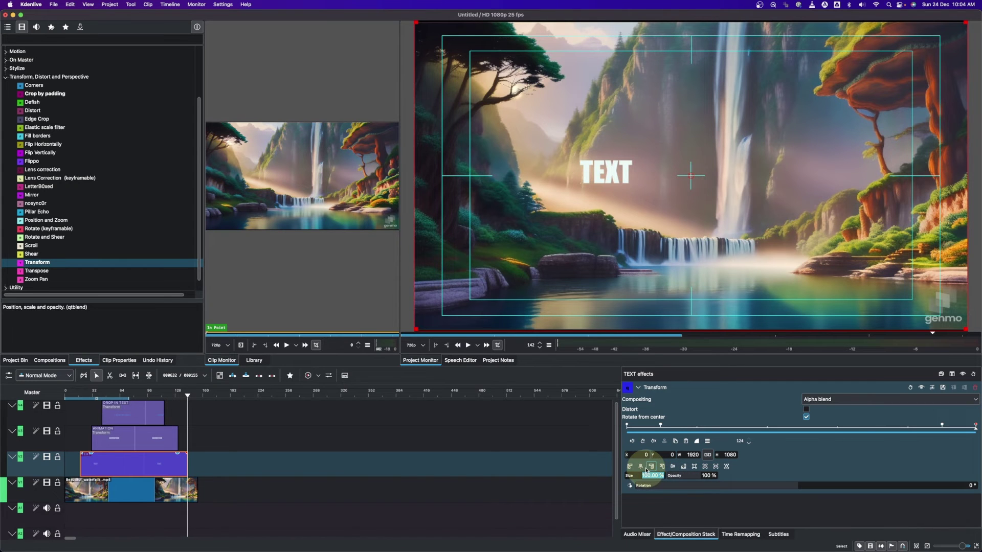
click(648, 468)
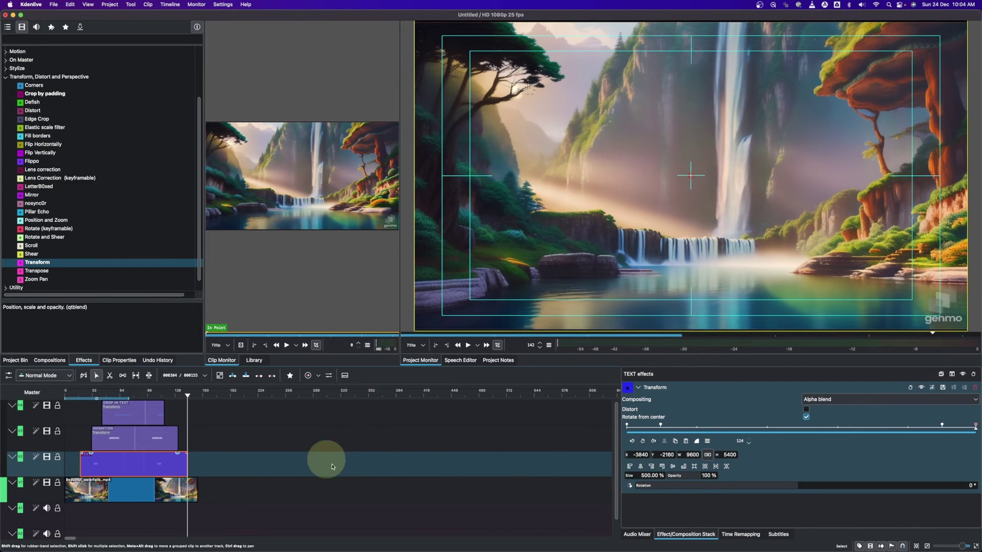
- Play back all three titles to check how their size and position behave between the entrance and exit keyframes
click(75, 396)
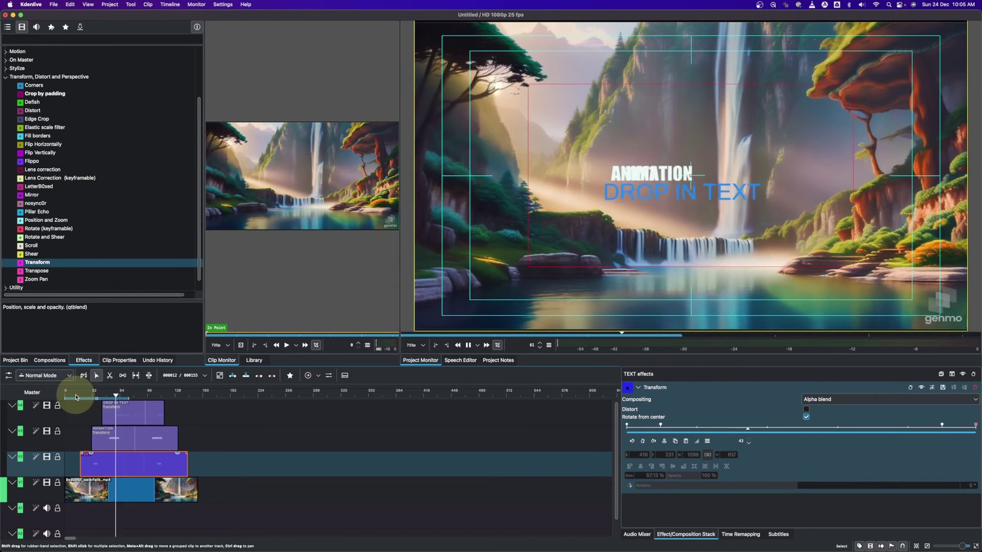
key(space)
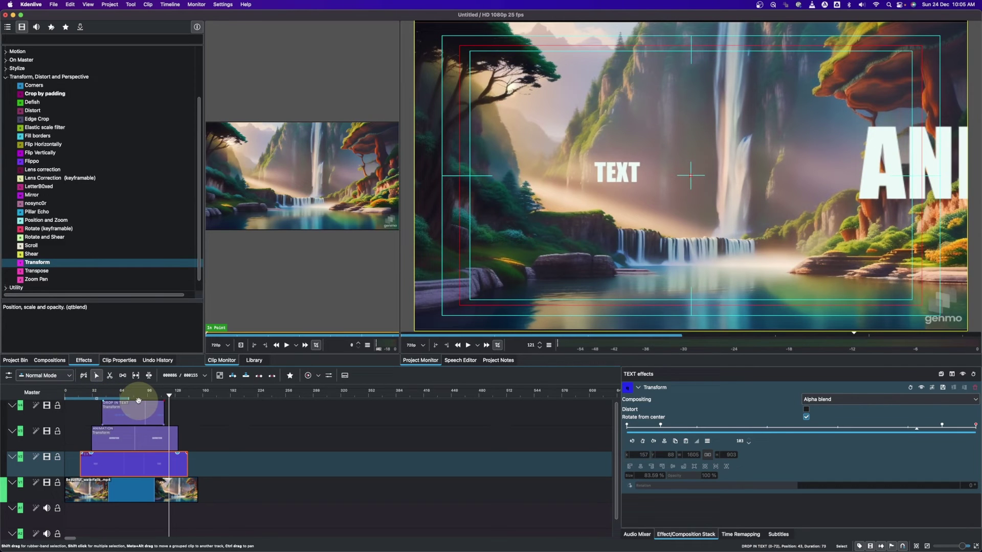
click(153, 411)
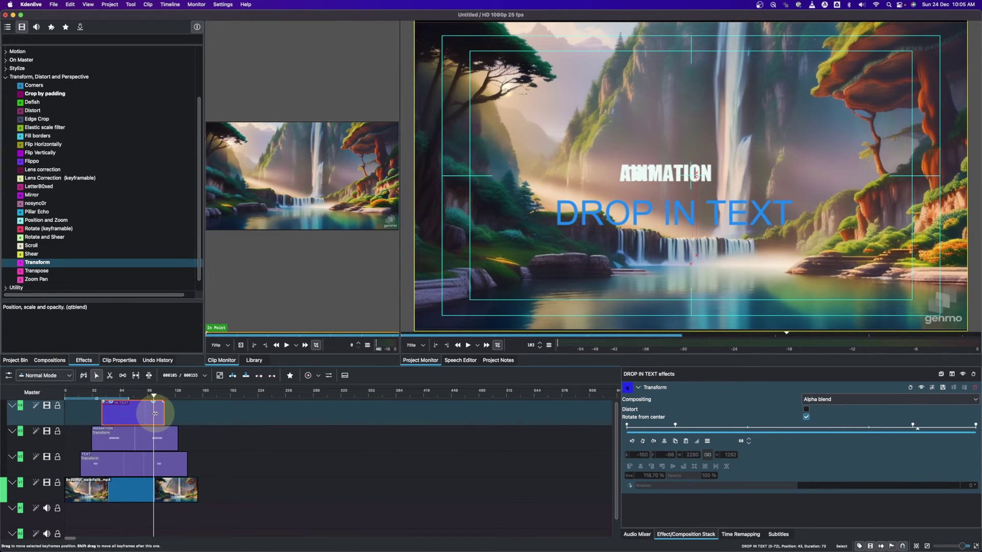
click(93, 391)
key(space)
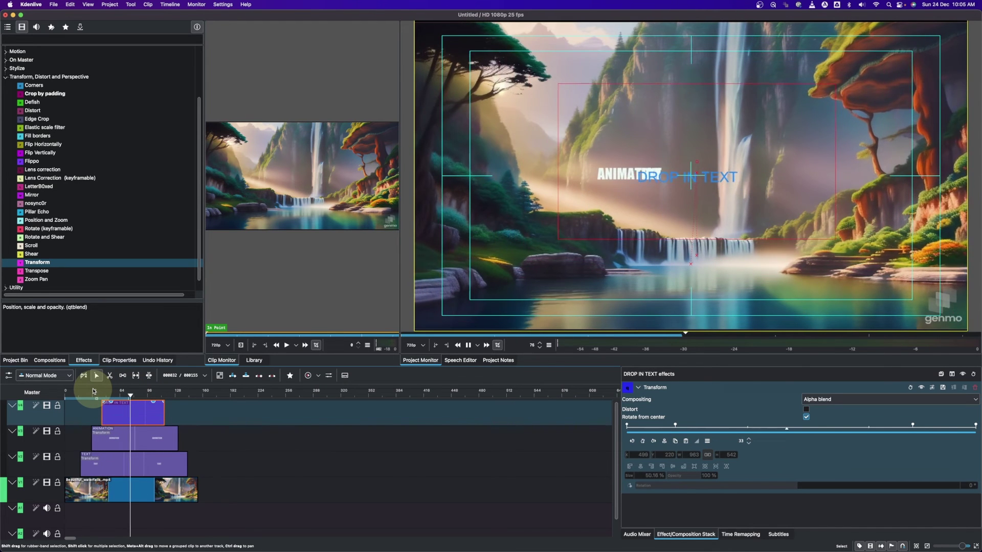
key(space)
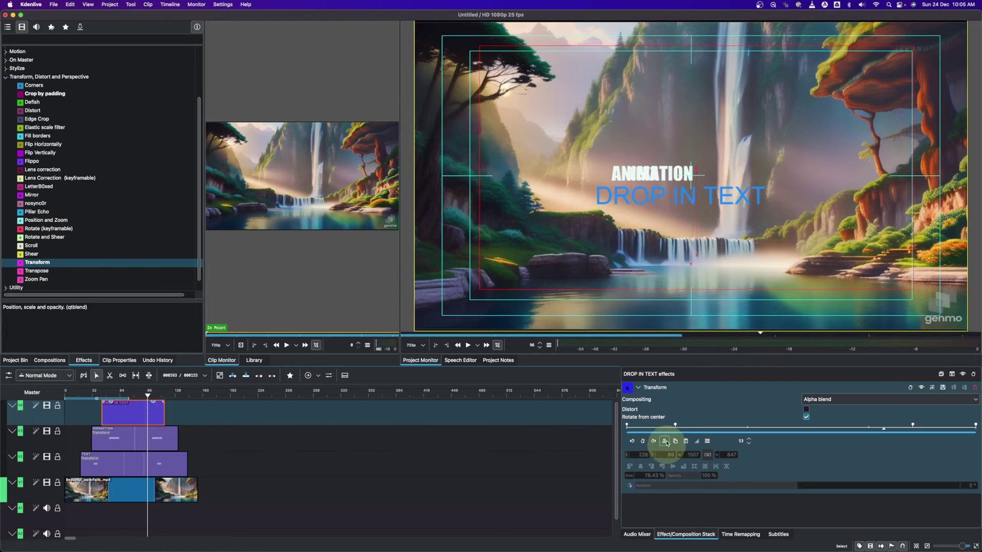
- Set the DROP IN TEXT clip's frame 53 keyframe and its last keyframe to Linear interpolation
click(676, 426)
click(697, 441)
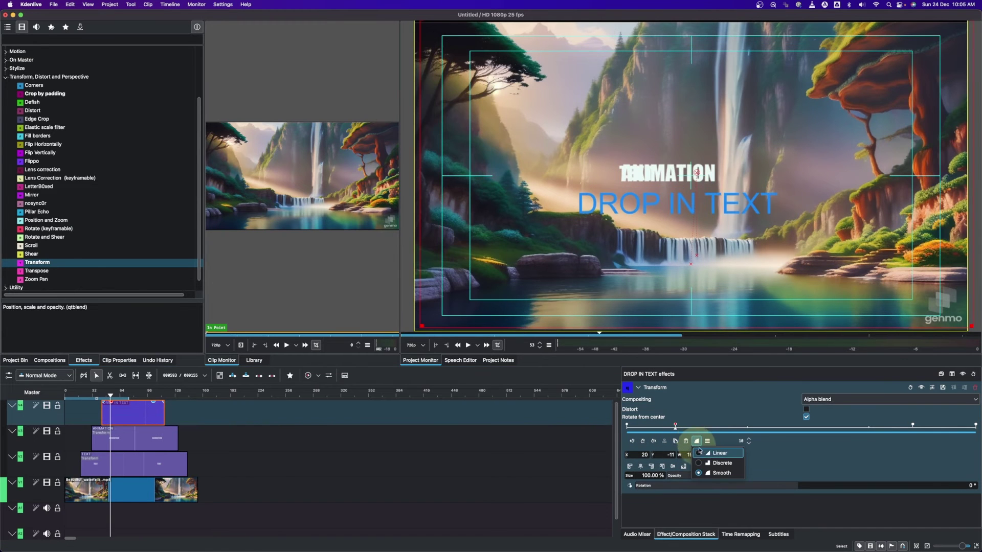
click(701, 452)
click(975, 425)
click(697, 441)
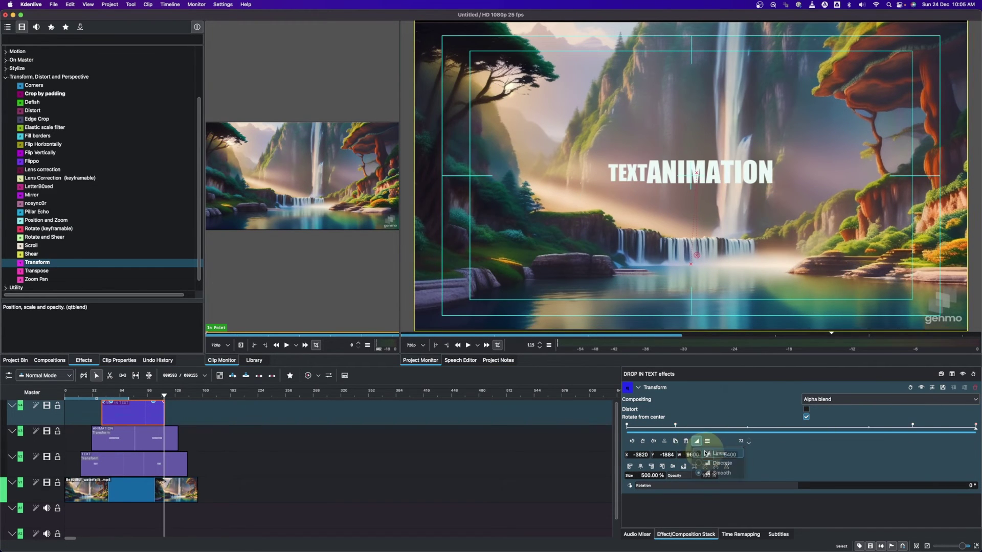
click(705, 453)
- Set the TEXT clip's Transform keyframes to Linear interpolation and play back the animation from just before the title appears
click(697, 441)
click(706, 453)
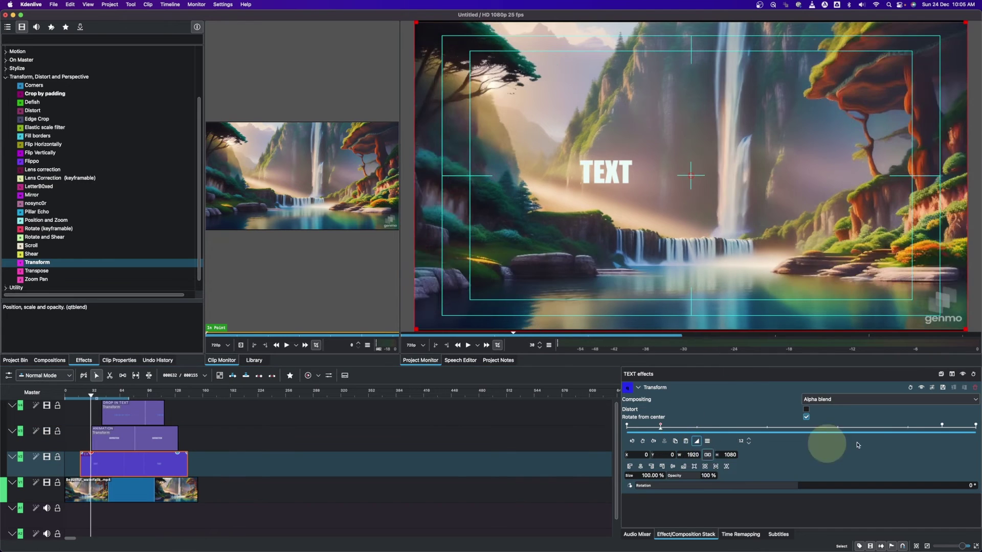
key(End)
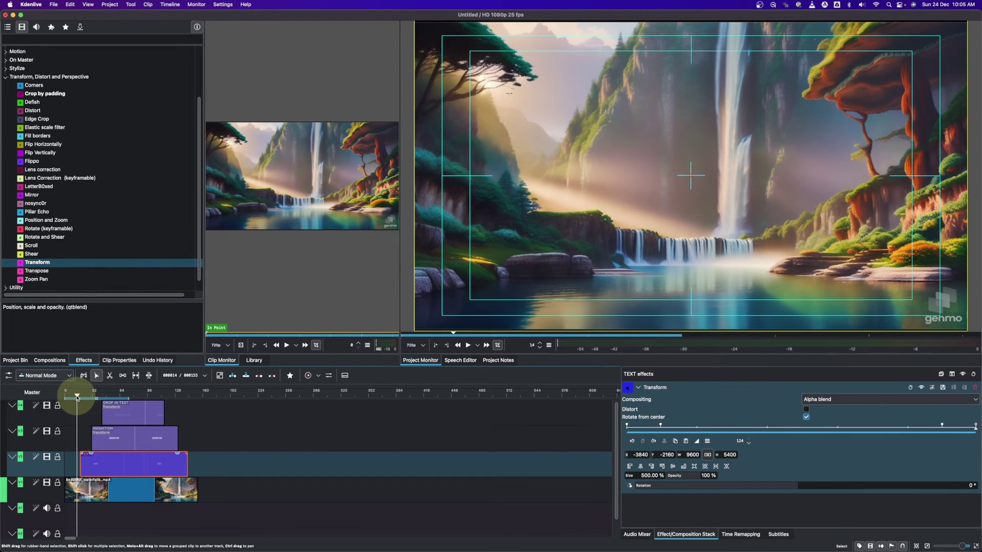
key(space)
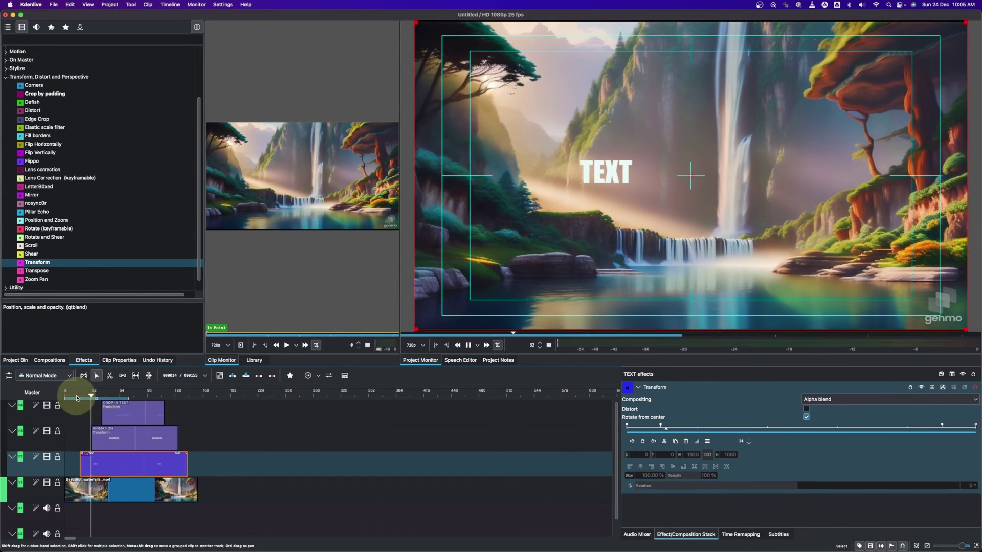
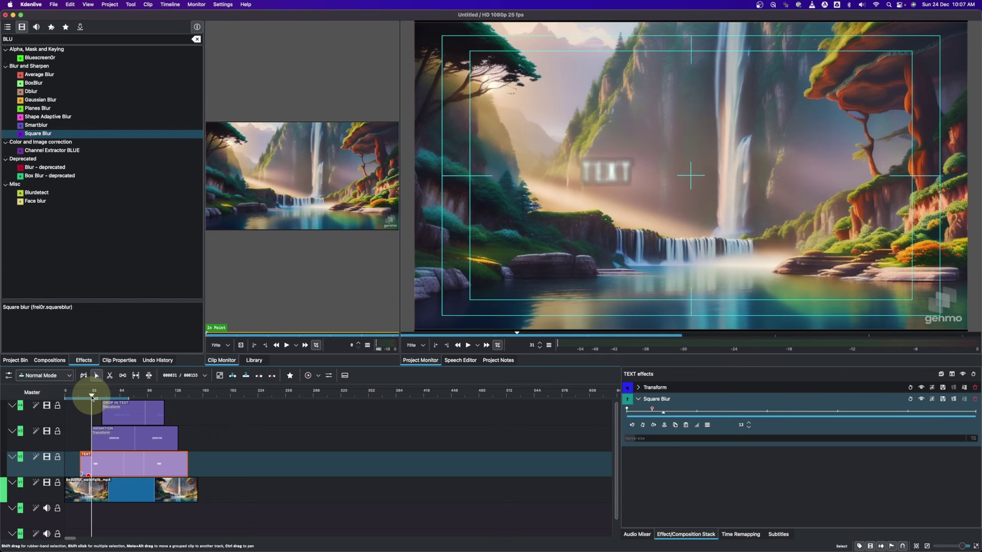
- Add a Square Blur keyframe on the TEXT clip at timeline frame 31 with kernel size 0, and select the ANIMATION clip
click(643, 426)
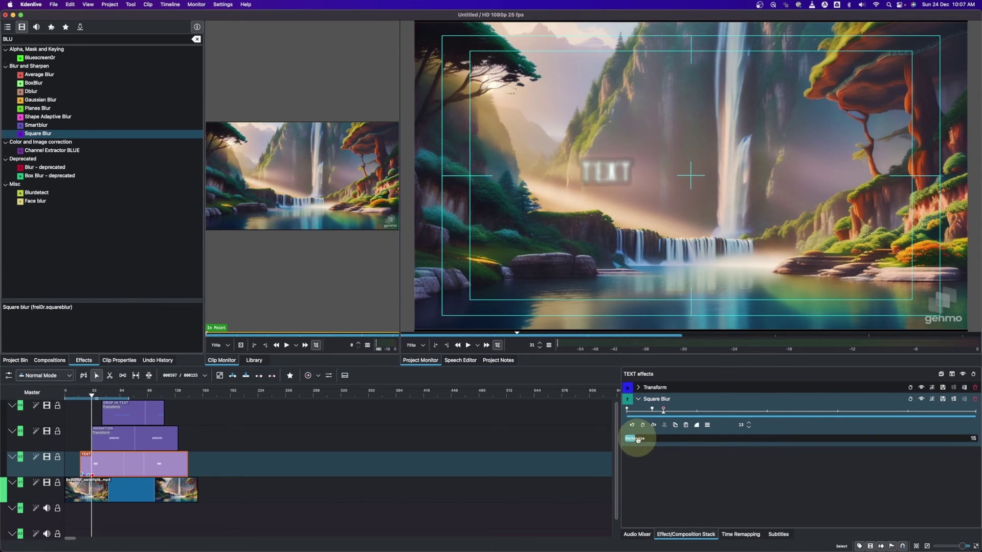
drag(637, 440, 580, 441)
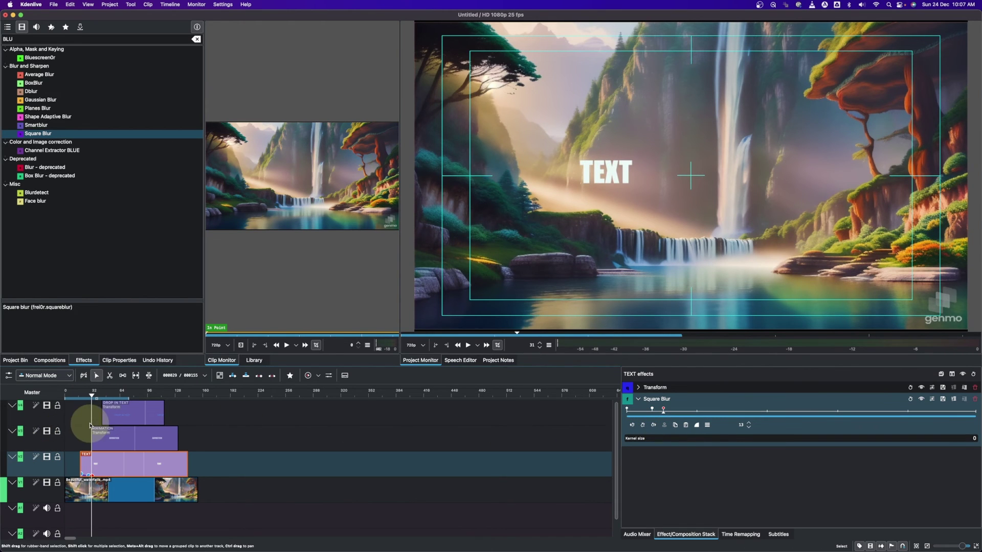
click(100, 440)
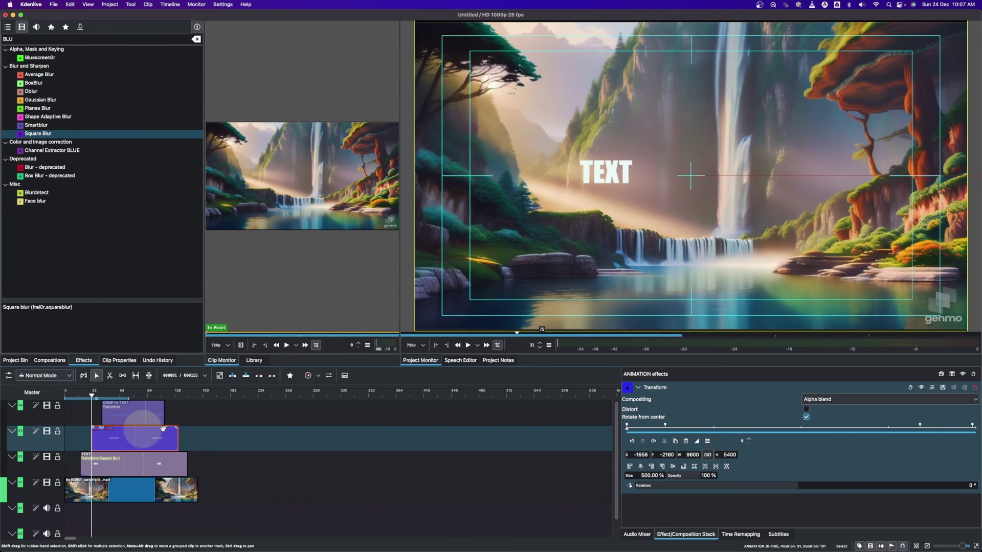
- Collapse the ANIMATION clip's Transform settings and apply the Square Blur effect to the clip
click(639, 387)
click(41, 134)
drag(42, 136, 122, 440)
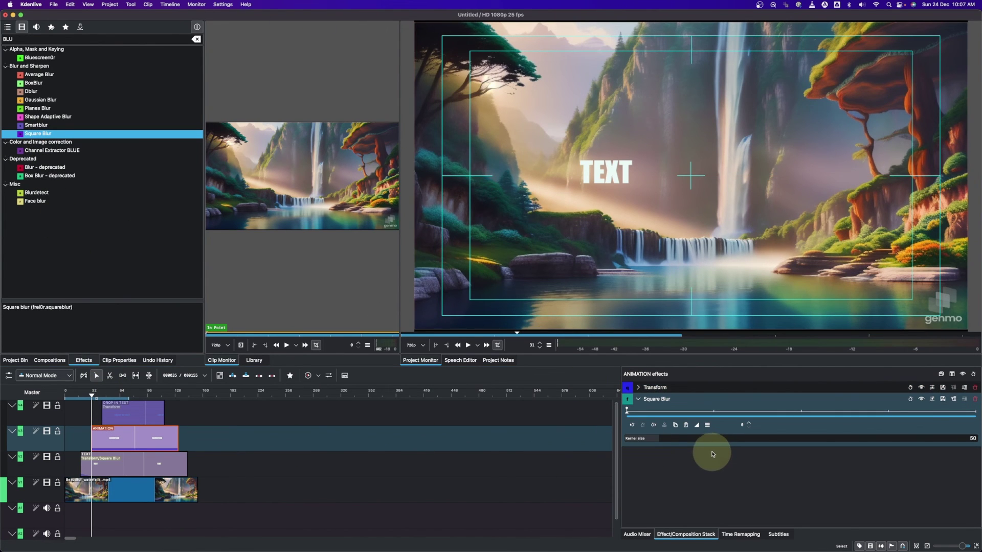
- Add a Square Blur keyframe on the ANIMATION clip at timeline frame 39 with kernel size 20
click(89, 395)
click(96, 397)
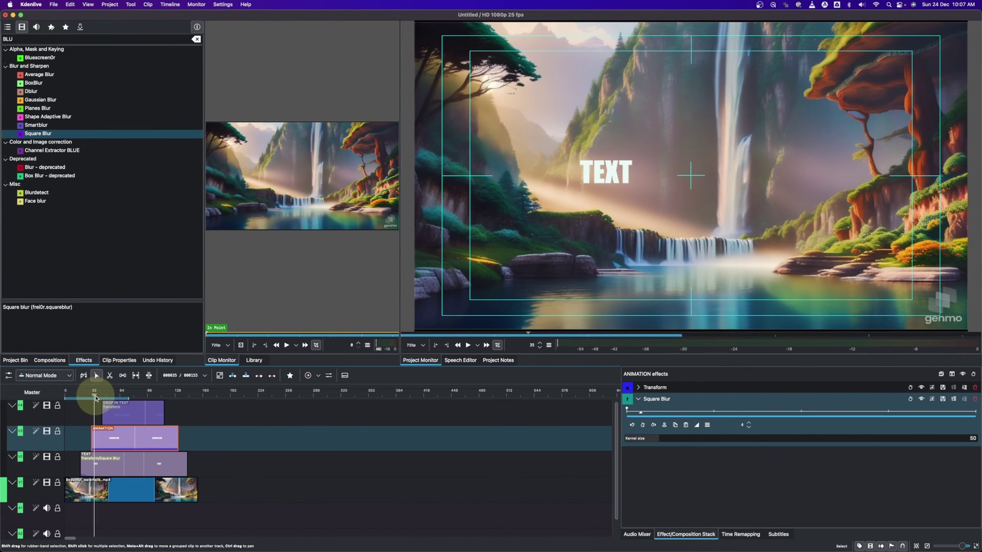
drag(96, 398, 100, 396)
click(643, 425)
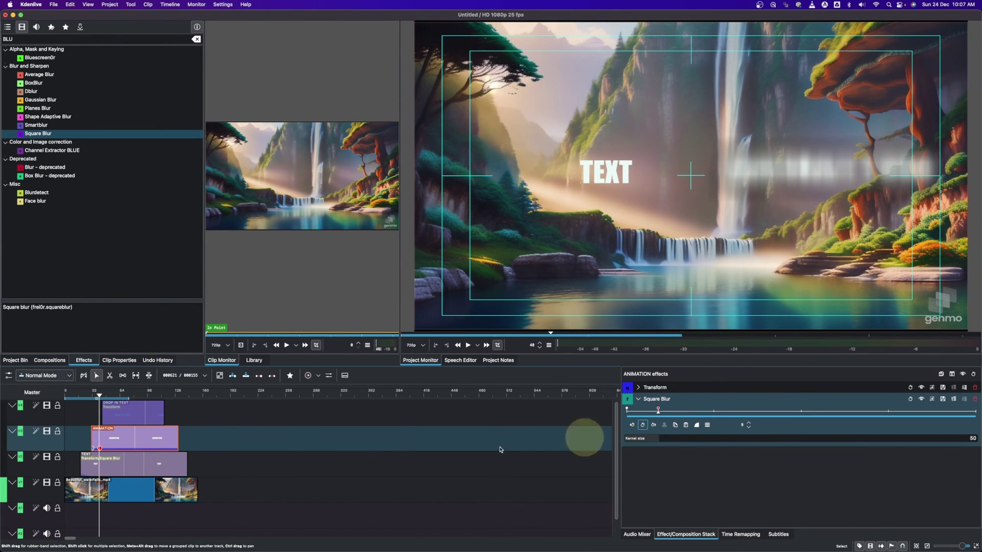
click(99, 398)
click(654, 440)
drag(651, 440, 632, 445)
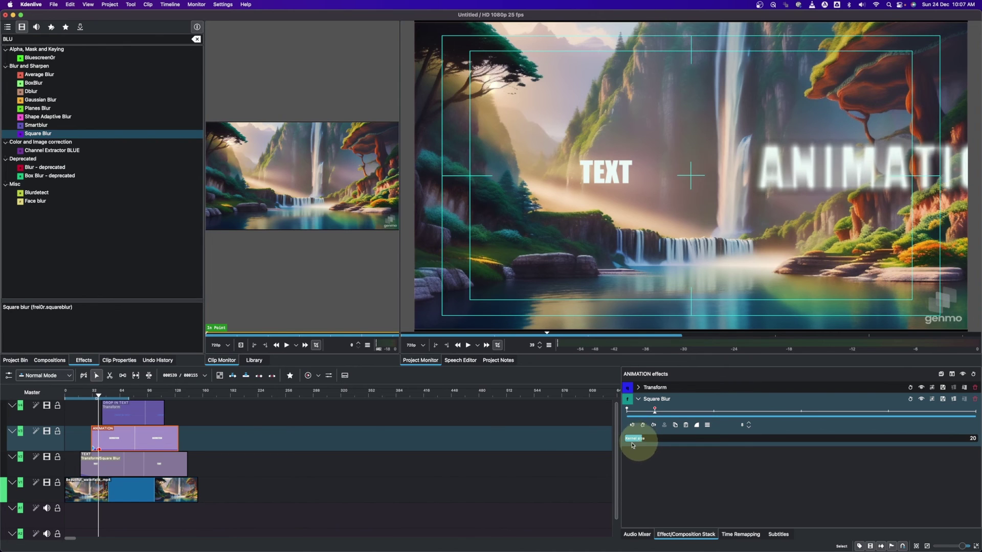
- Add another Square Blur keyframe on the ANIMATION clip at timeline frame 42 with kernel size 0
click(99, 398)
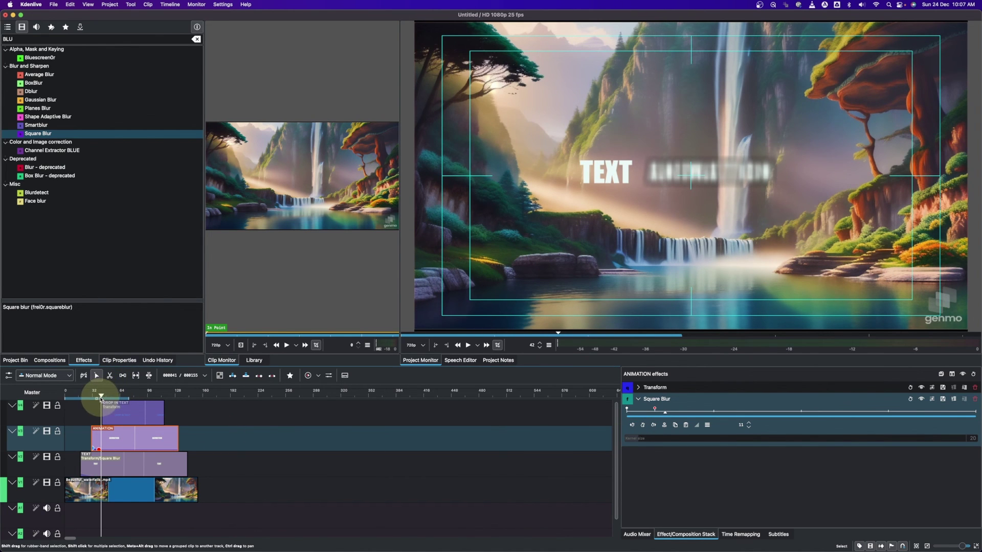
click(643, 426)
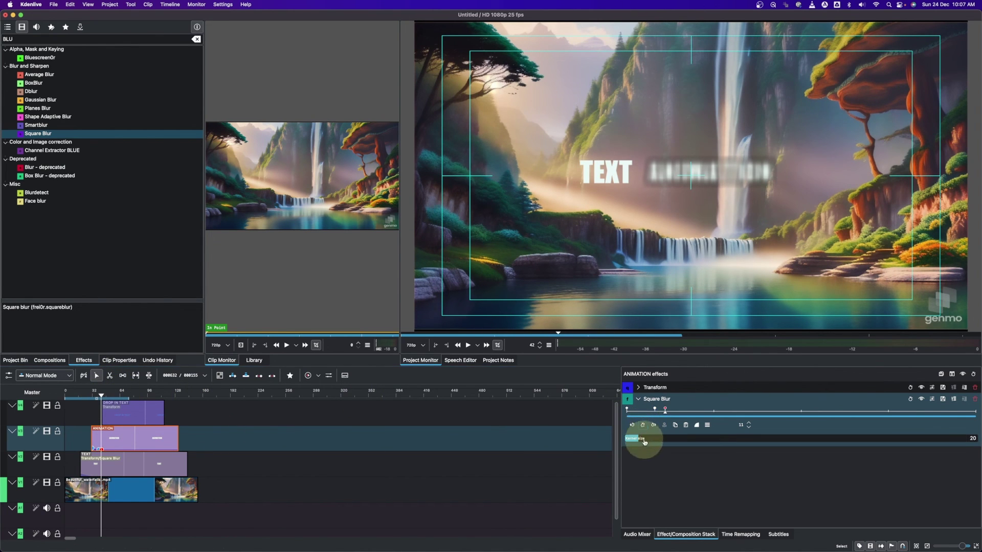
drag(641, 440, 592, 438)
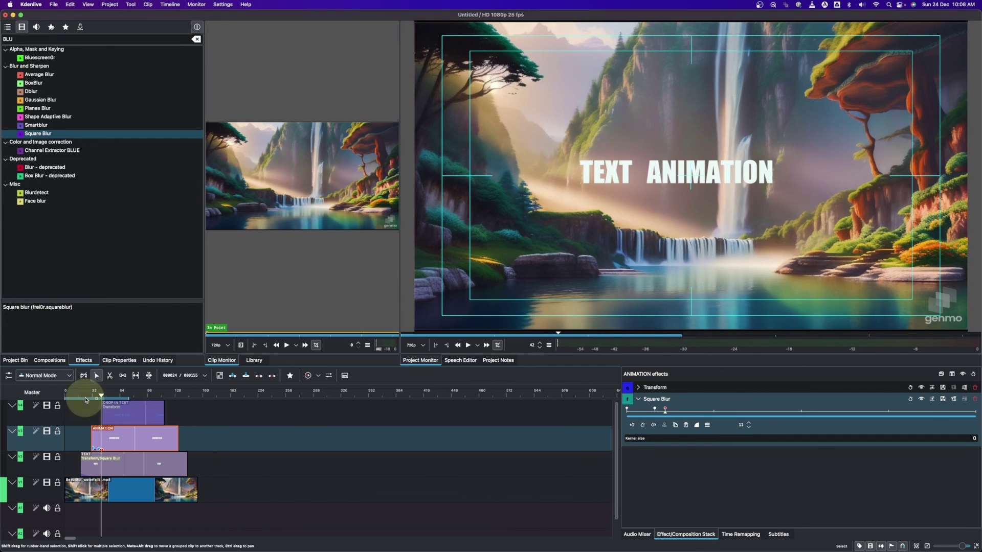
- Apply Square Blur to the DROP IN TEXT clip and add a keyframe at timeline frame 47 with kernel size 26
click(112, 407)
click(103, 395)
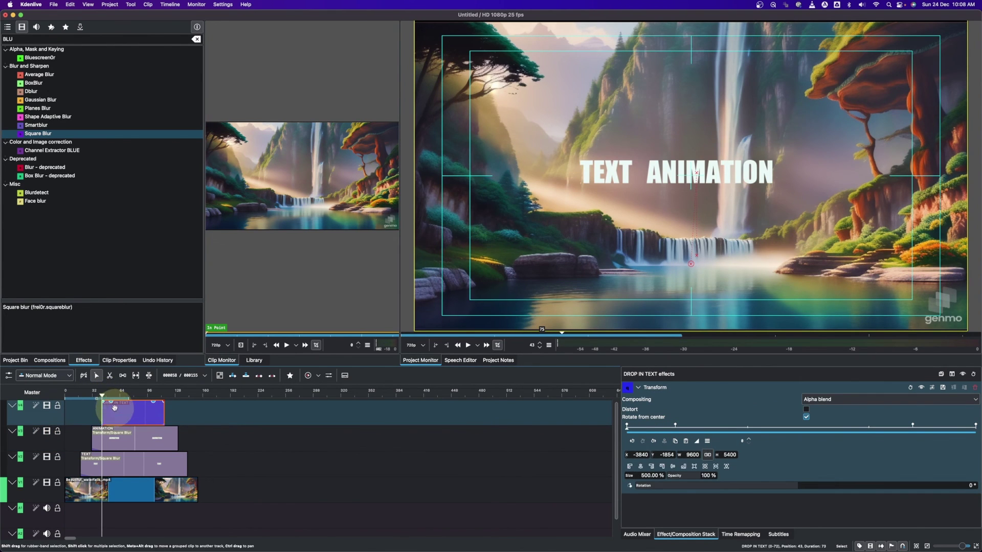
drag(103, 397, 106, 396)
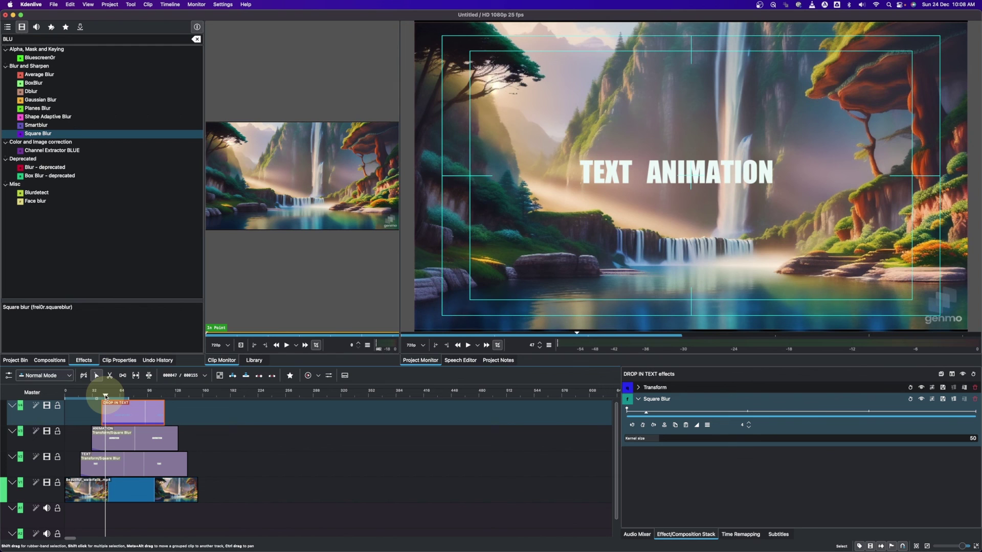
click(644, 427)
drag(652, 439, 635, 436)
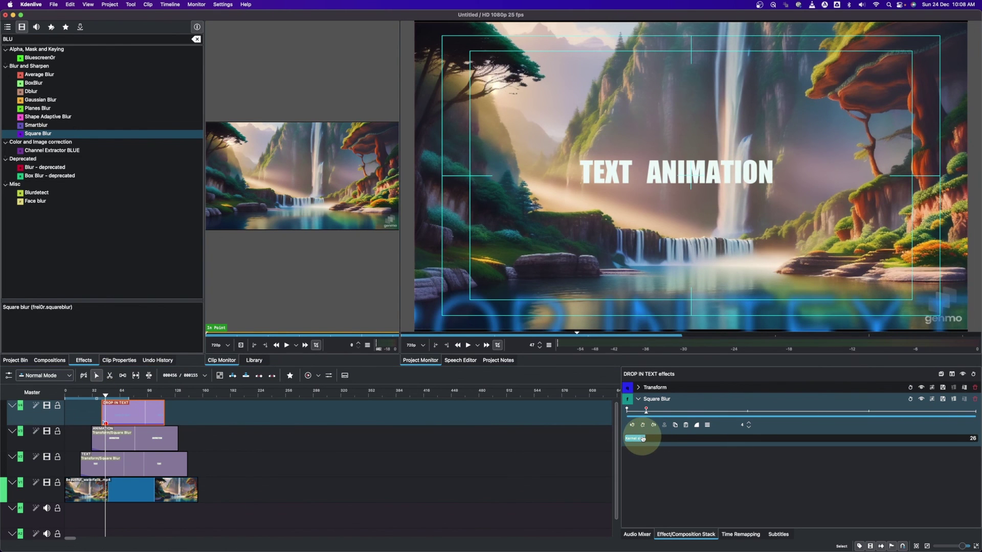
- Add a Square Blur keyframe on the DROP IN TEXT clip at timeline frame 52 with kernel size 0
click(110, 397)
drag(109, 397, 109, 397)
click(640, 432)
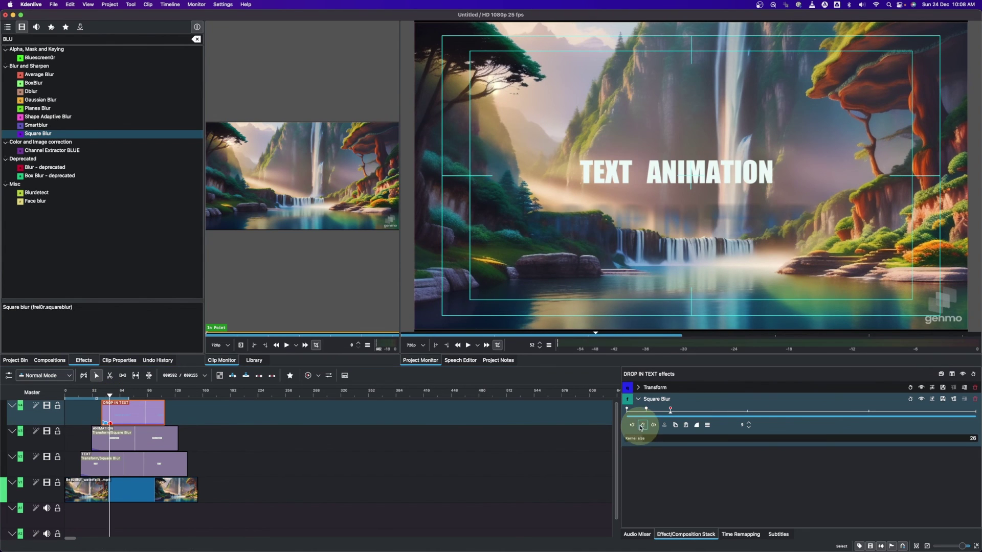
drag(641, 440, 539, 443)
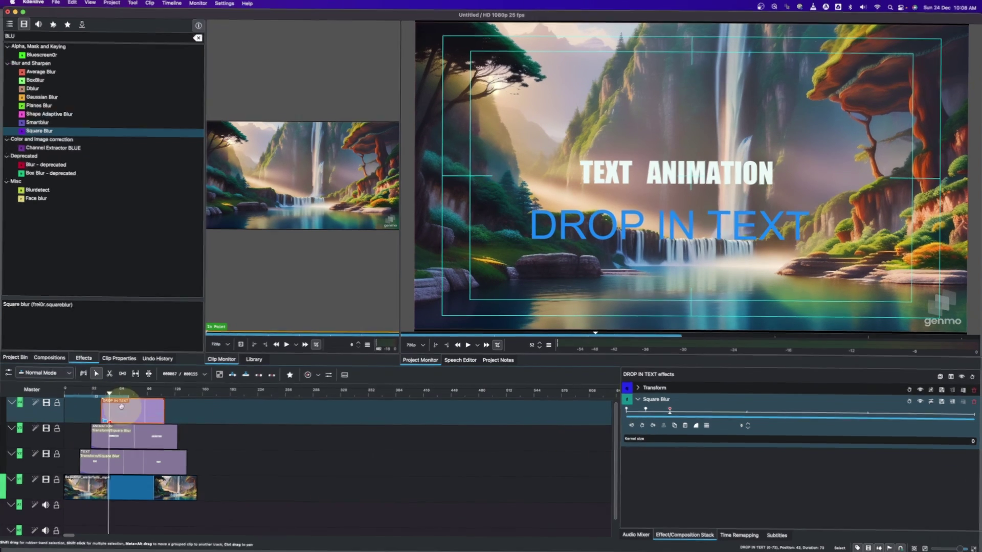